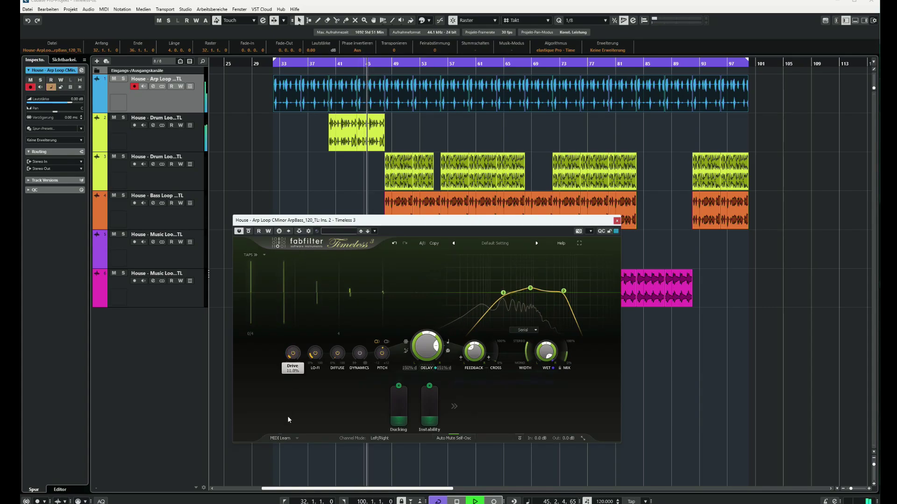
Close the Arp Loop's delay plug-in and open the Timeless 3 insert of the Bass Loop track, closing its channel settings.
{"action": "left_click", "coordinate": [293, 353]}
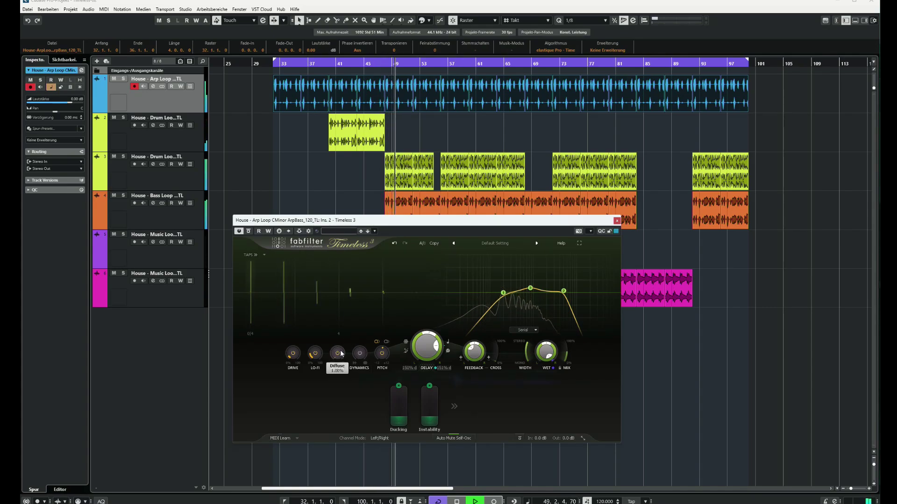
{"action": "left_click", "coordinate": [617, 222]}
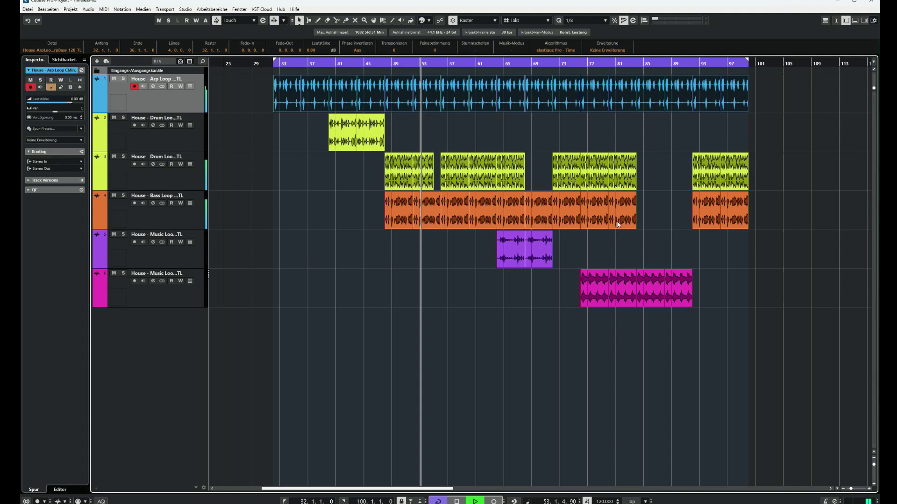
{"action": "left_click", "coordinate": [134, 210]}
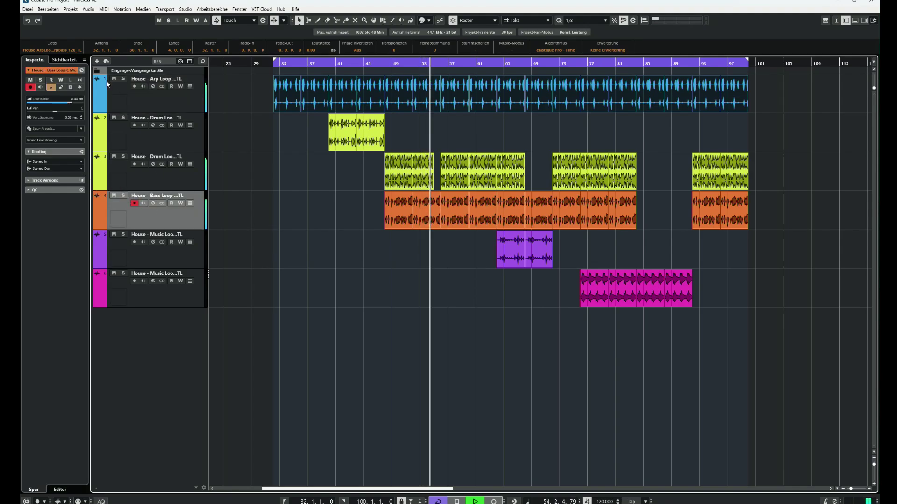
{"action": "key", "text": "e"}
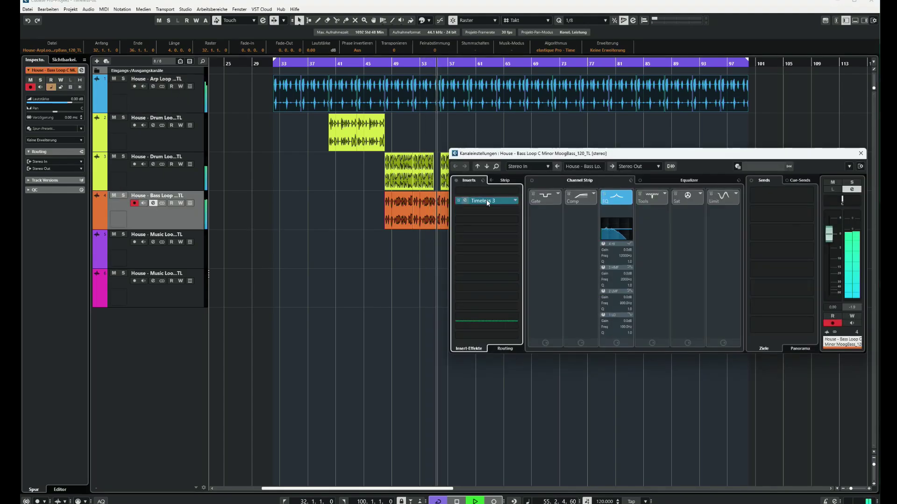
{"action": "left_click", "coordinate": [486, 200]}
{"action": "left_click_drag", "start_coordinate": [873, 116], "coordinate": [647, 178]}
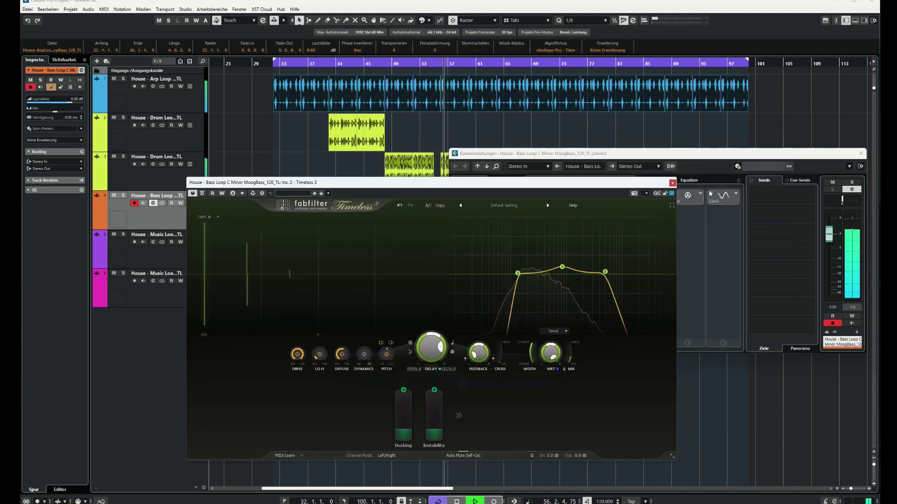
{"action": "left_click", "coordinate": [861, 155]}
{"action": "left_click", "coordinate": [861, 154]}
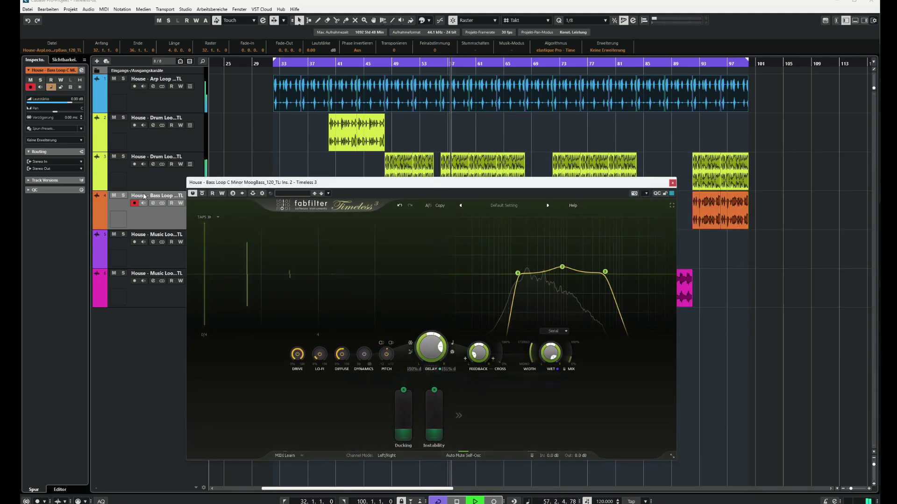
Adjust the Bass Loop delay's mix amount with the track soloed, unsolo the track and close the plug-in.
{"action": "key", "text": "s"}
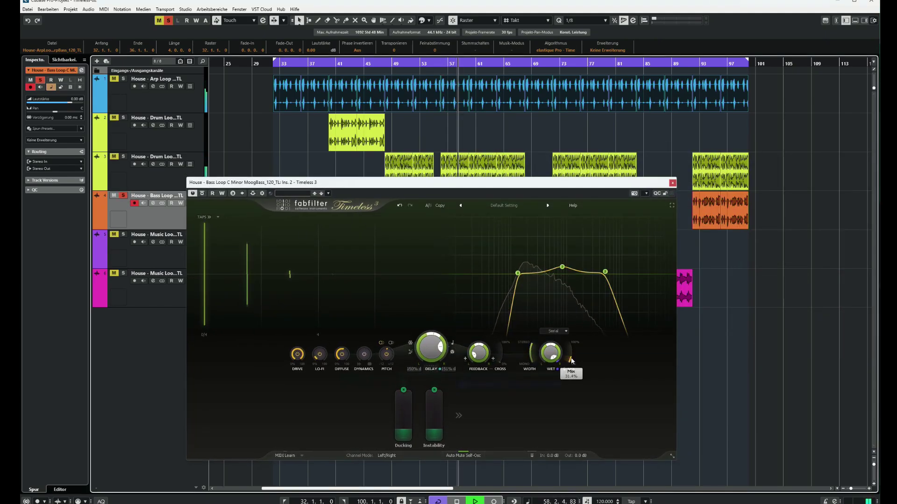
{"action": "left_click_drag", "start_coordinate": [570, 359], "coordinate": [572, 333]}
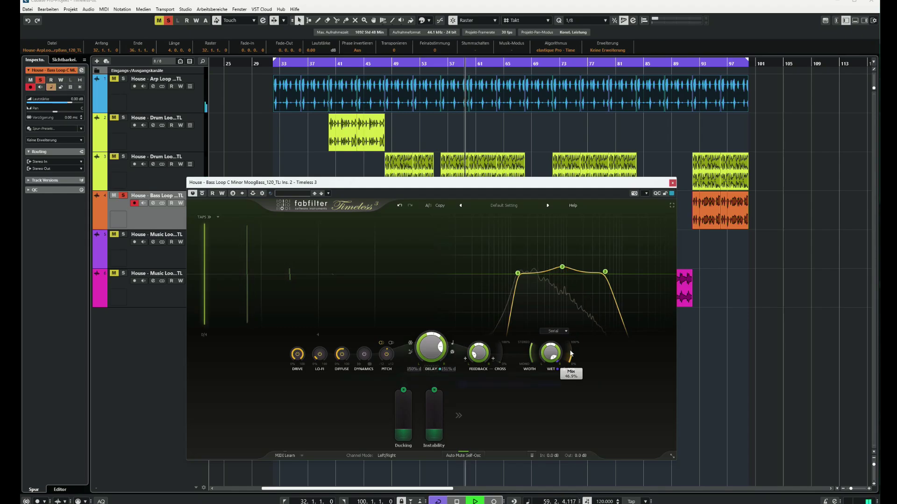
{"action": "key", "text": "s"}
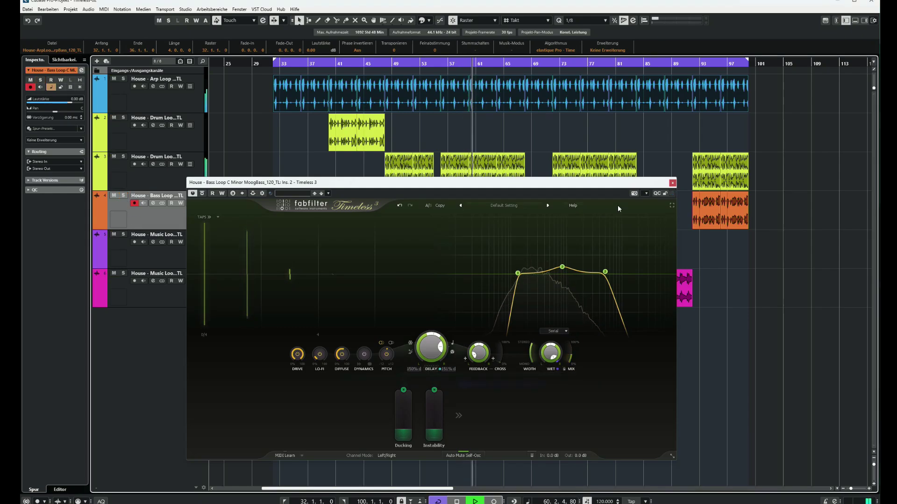
{"action": "mouse_move", "coordinate": [569, 366]}
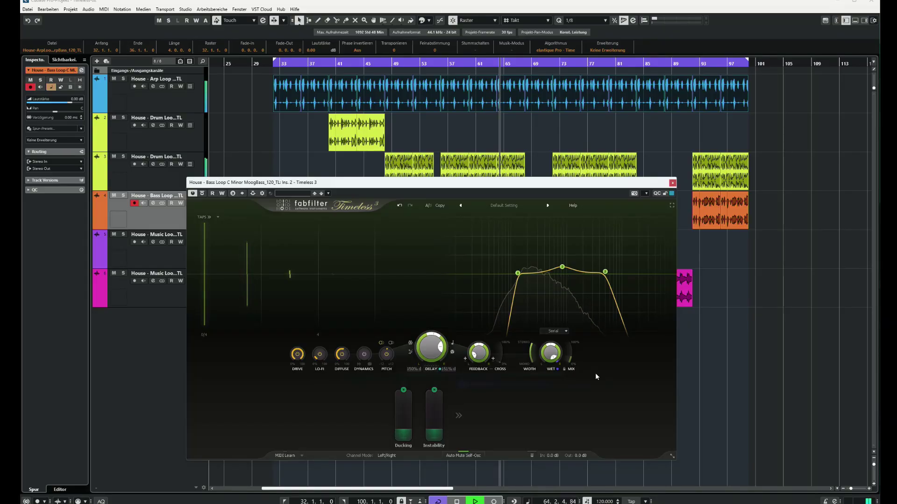
{"action": "left_click", "coordinate": [672, 182]}
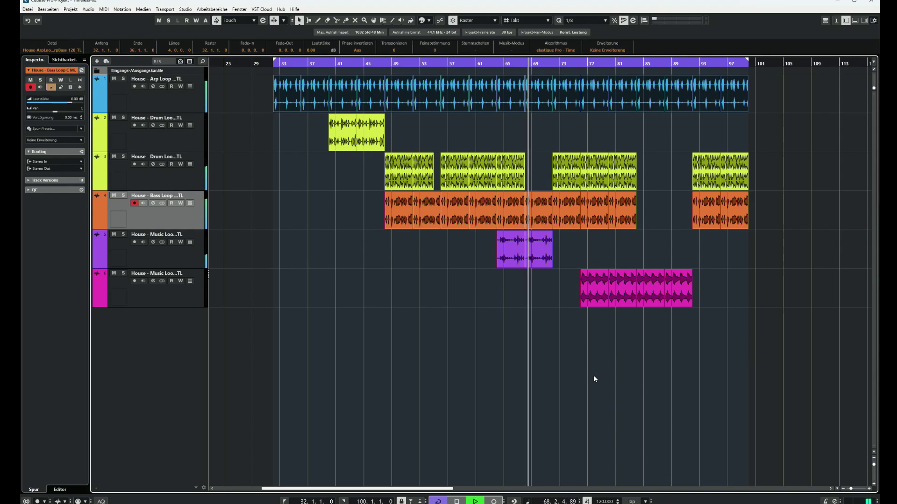
Solo the Arp Loop track during playback and open its Timeless 3 insert without the channel settings window.
{"action": "key", "text": "space"}
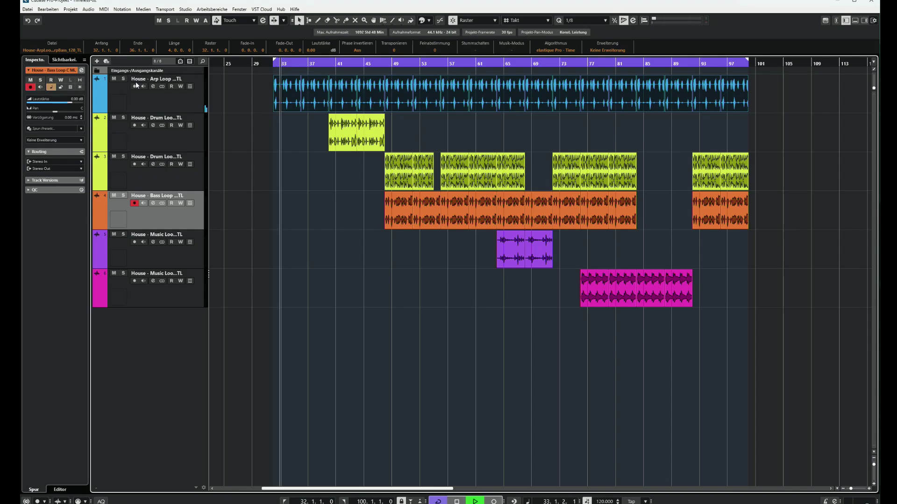
{"action": "left_click", "coordinate": [115, 98]}
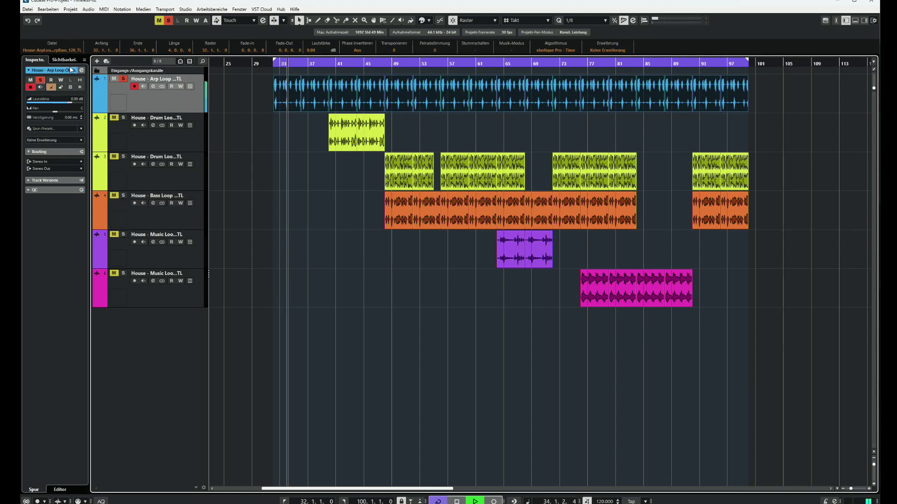
{"action": "left_click", "coordinate": [81, 70]}
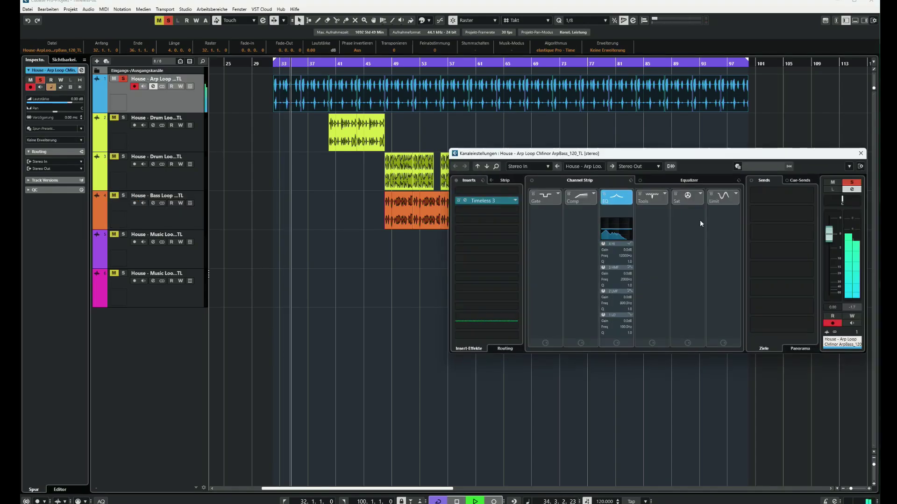
{"action": "left_click", "coordinate": [498, 200]}
{"action": "left_click", "coordinate": [860, 154]}
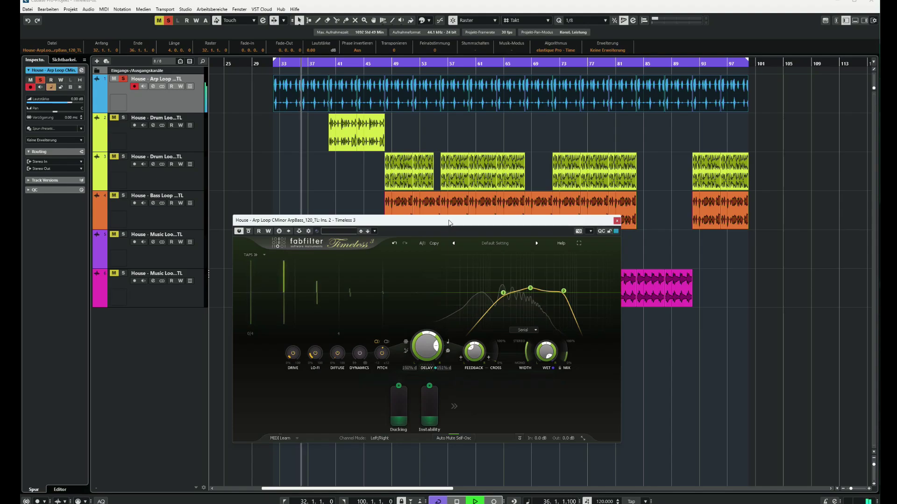
{"action": "left_click_drag", "start_coordinate": [448, 223], "coordinate": [511, 201]}
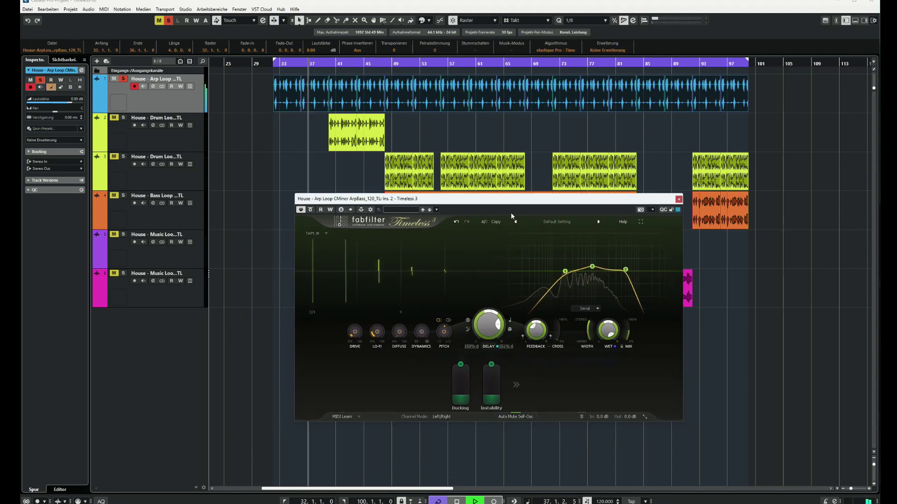
Stop playback and widen the Arp Loop delay's filter band by lowering its low-cut point and slightly raising its high-cut point.
{"action": "key", "text": "space"}
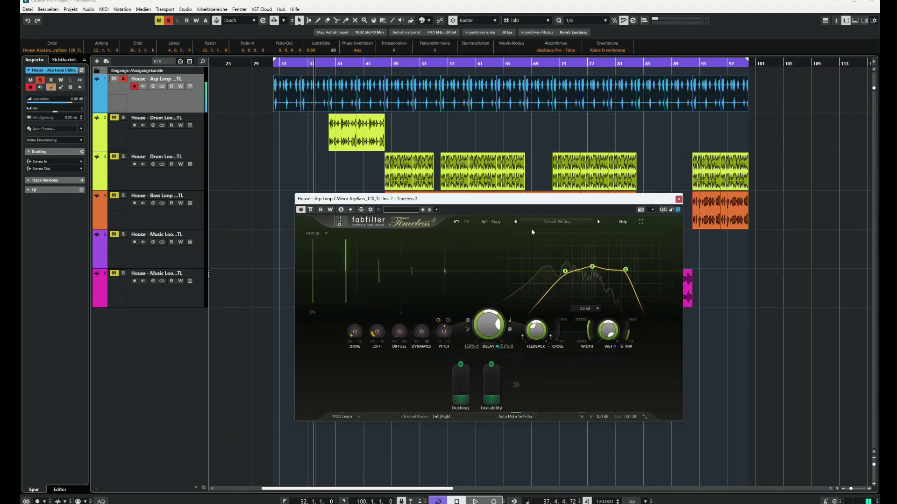
{"action": "left_click_drag", "start_coordinate": [567, 274], "coordinate": [549, 271]}
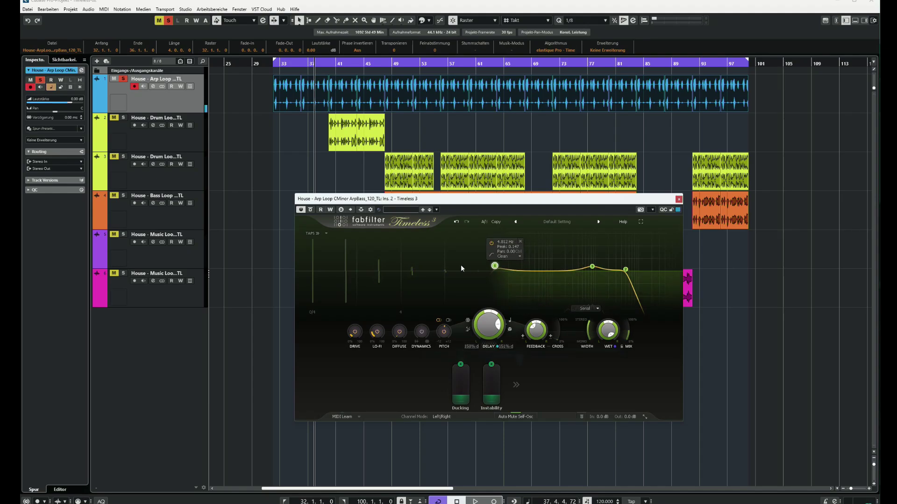
{"action": "left_click_drag", "start_coordinate": [495, 266], "coordinate": [539, 272]}
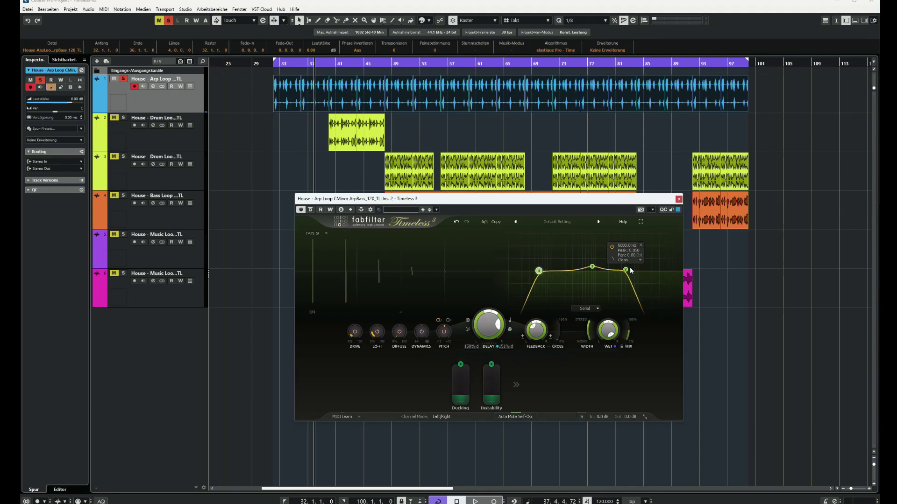
{"action": "left_click_drag", "start_coordinate": [625, 273], "coordinate": [623, 273]}
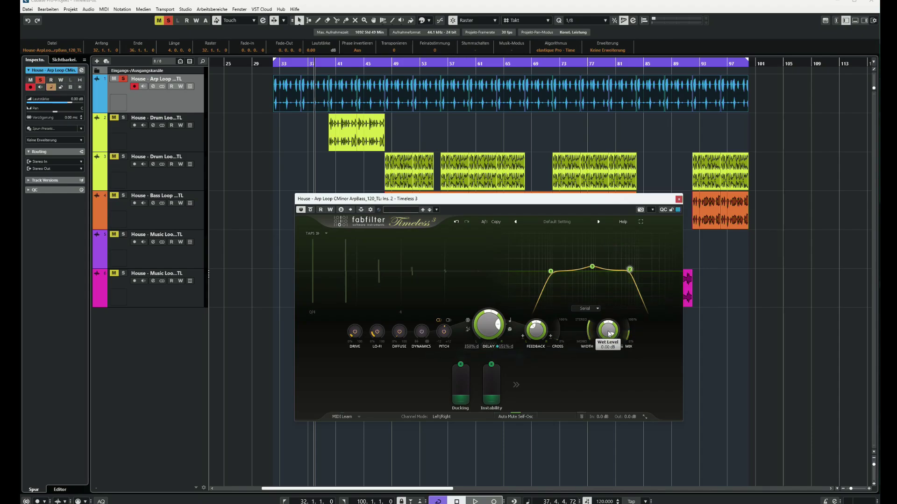
Audition the Arp Loop delay with its stereo width reduced to about 12%, restore the width and stop playback.
{"action": "mouse_move", "coordinate": [609, 332]}
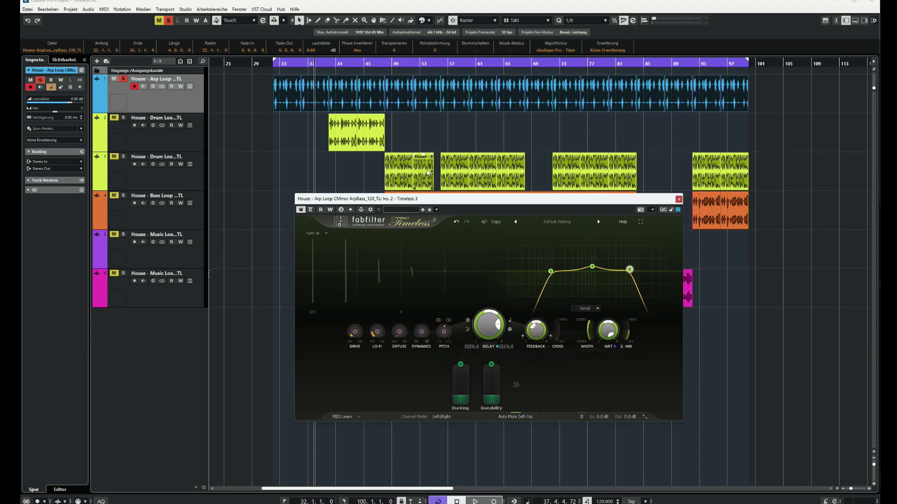
{"action": "key", "text": "space"}
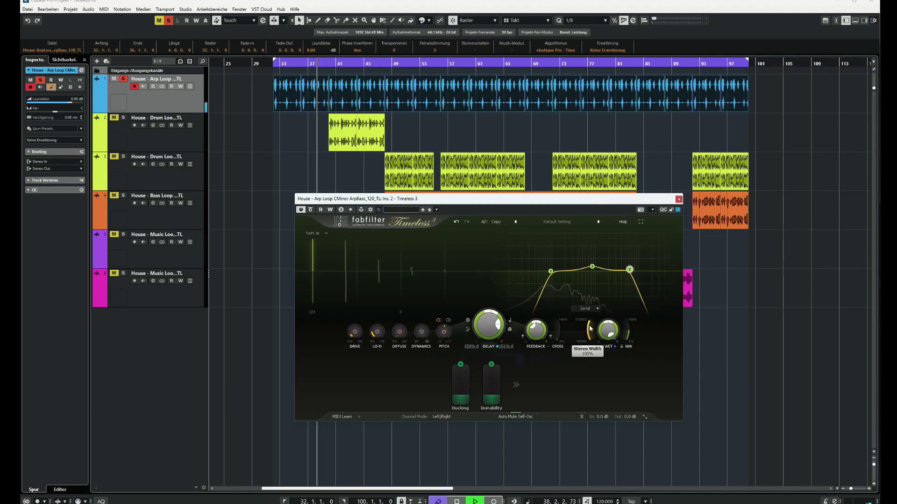
{"action": "left_click_drag", "start_coordinate": [590, 329], "coordinate": [582, 385]}
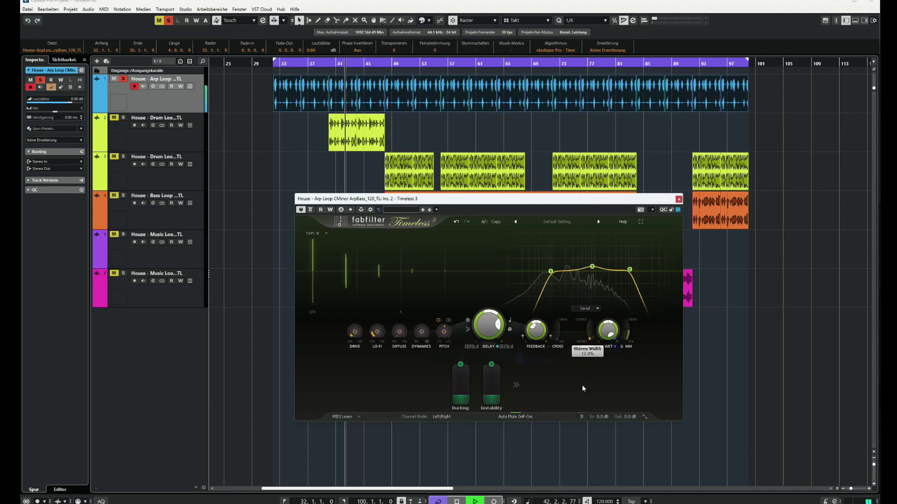
{"action": "left_click_drag", "start_coordinate": [582, 385], "coordinate": [590, 309]}
{"action": "key", "text": "space"}
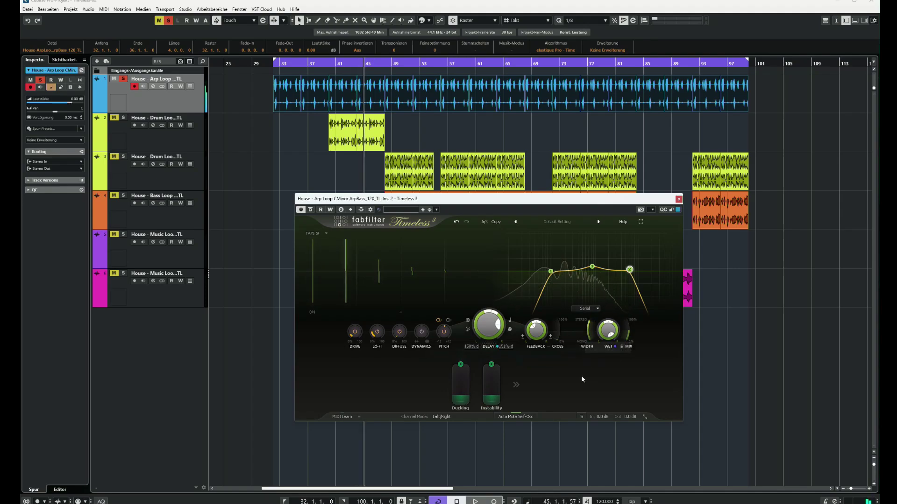
Examine the delay's feedback knob, delay time knob and note-sync control.
{"action": "mouse_move", "coordinate": [535, 335]}
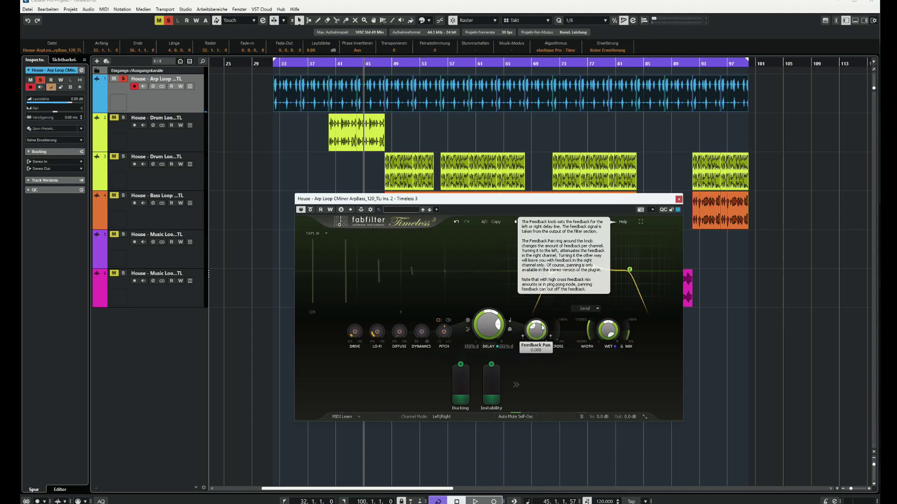
{"action": "mouse_move", "coordinate": [491, 325]}
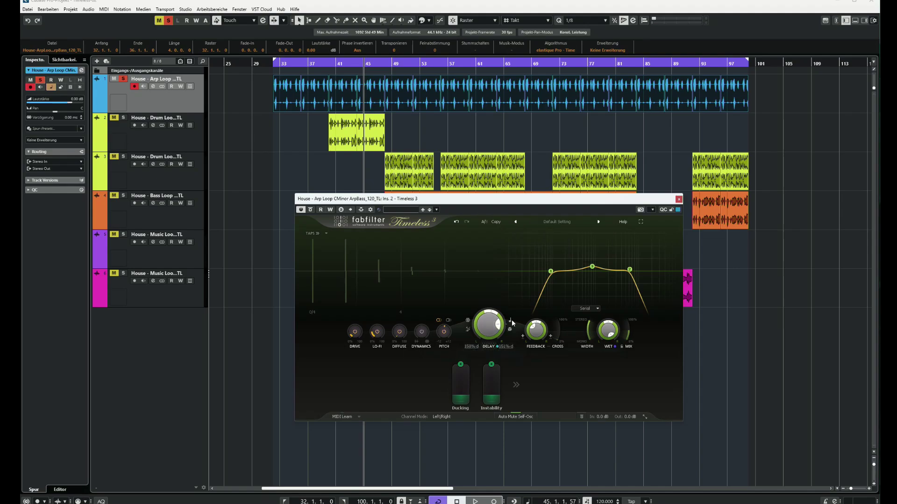
{"action": "left_click", "coordinate": [510, 320]}
{"action": "mouse_move", "coordinate": [498, 319]}
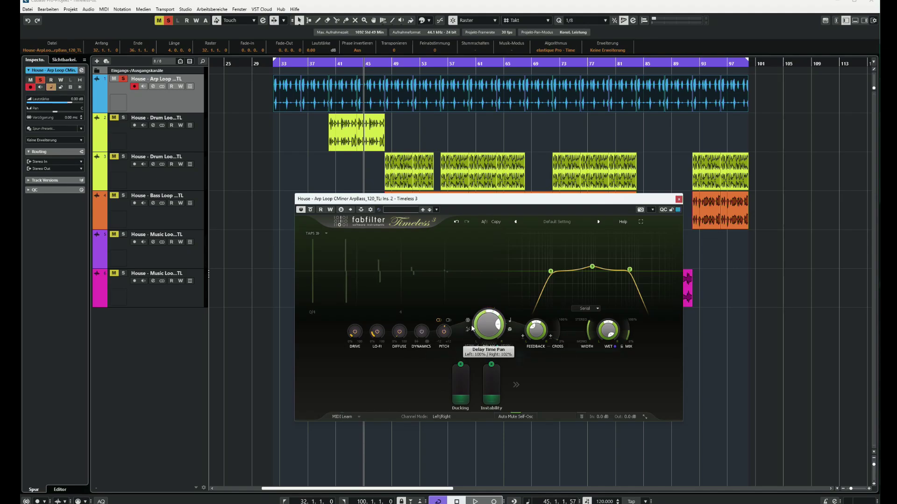
Play from bar 41, audition the delay in Ping Pong L-R mode and switch ping pong off again.
{"action": "left_click", "coordinate": [335, 64]}
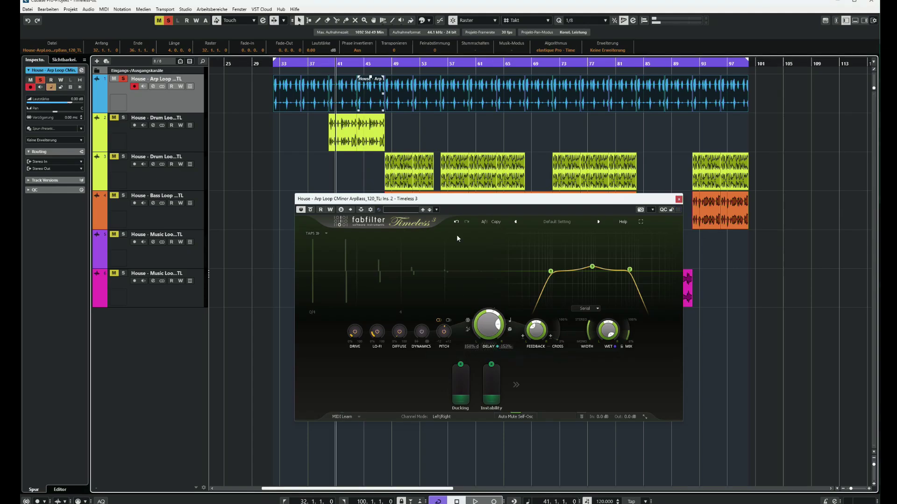
{"action": "key", "text": "space"}
{"action": "left_click", "coordinate": [468, 331]}
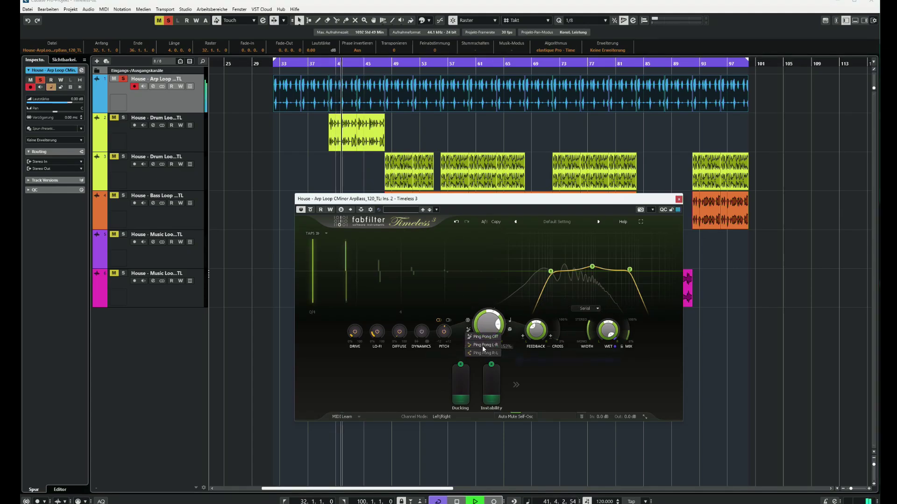
{"action": "left_click", "coordinate": [482, 346]}
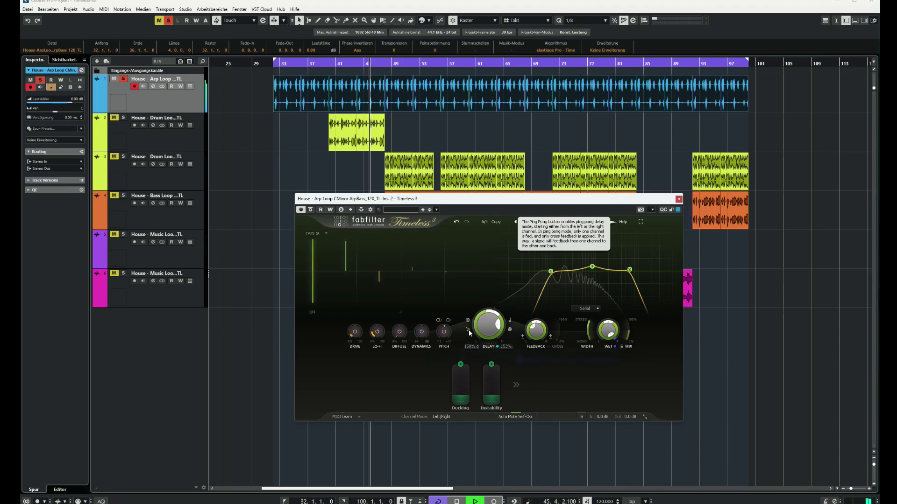
{"action": "left_click", "coordinate": [469, 331]}
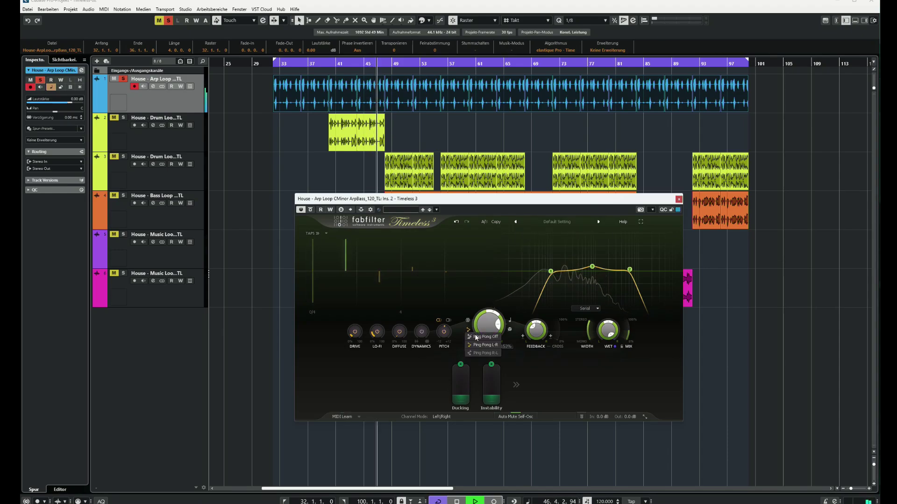
{"action": "left_click", "coordinate": [476, 335]}
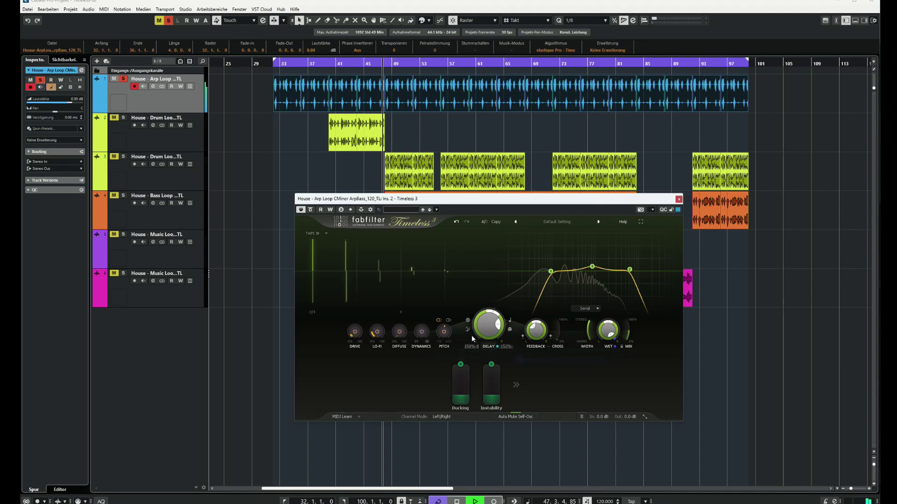
Play the arrangement and audition the Arp Loop delay with its pitch shift raised to about 5.8 semitones.
{"action": "mouse_move", "coordinate": [444, 335]}
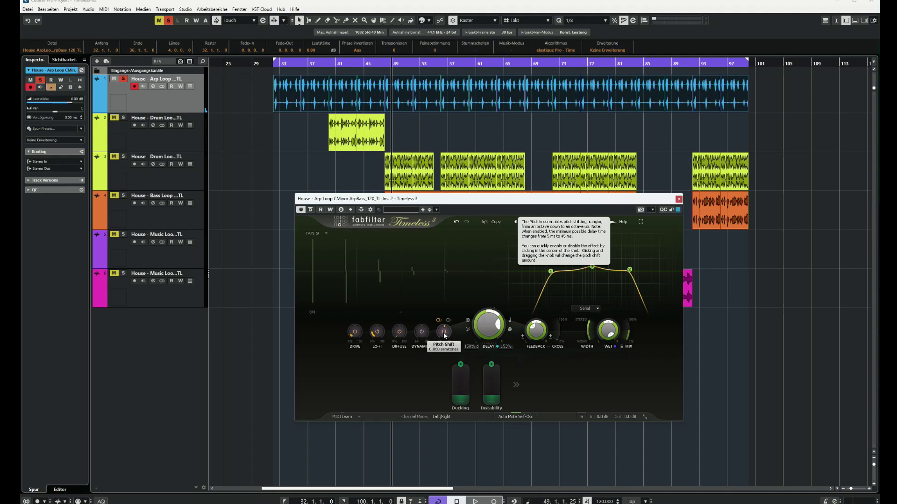
{"action": "left_click_drag", "start_coordinate": [444, 335], "coordinate": [444, 335]}
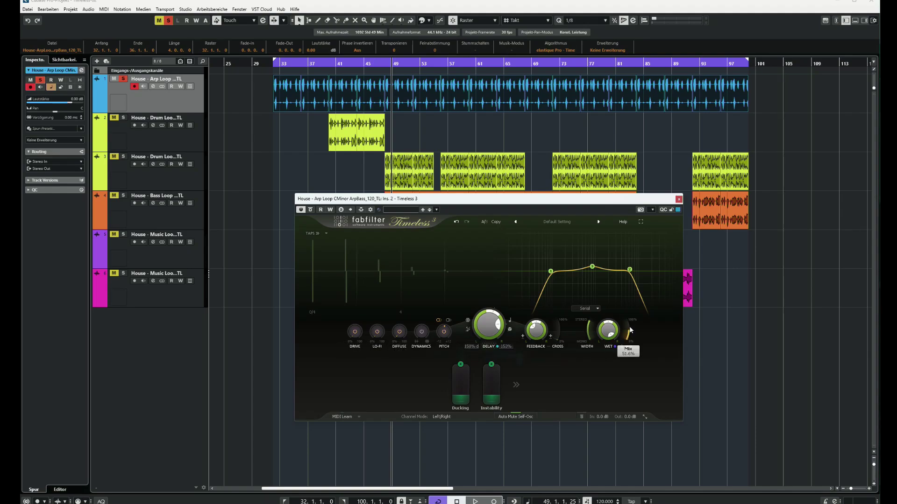
{"action": "key", "text": "space"}
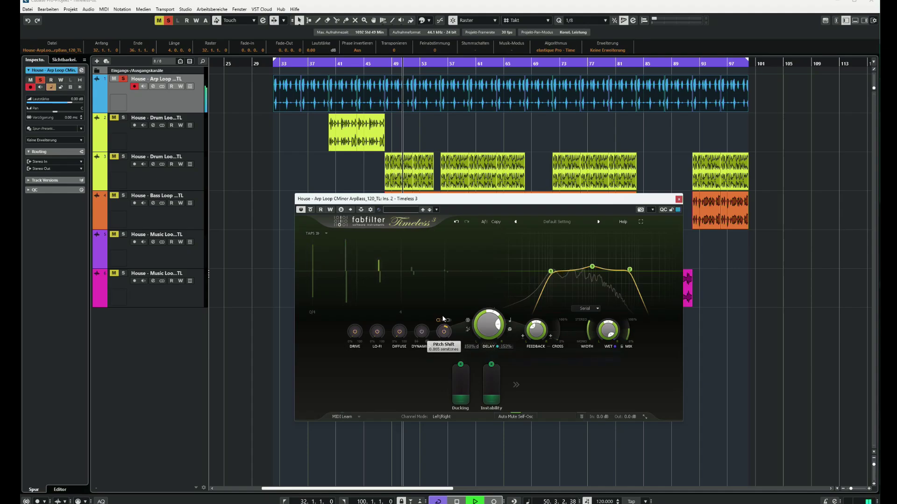
{"action": "left_click_drag", "start_coordinate": [443, 310], "coordinate": [445, 298]}
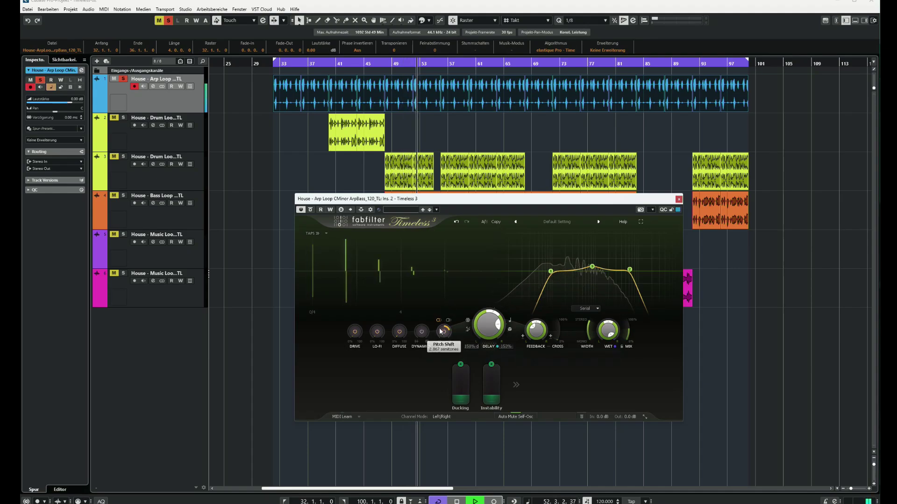
{"action": "left_click_drag", "start_coordinate": [442, 323], "coordinate": [443, 318]}
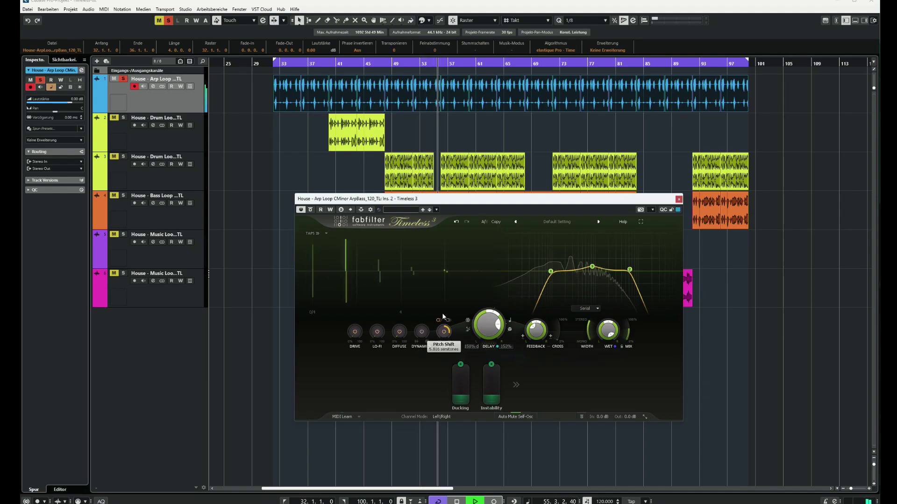
{"action": "left_click_drag", "start_coordinate": [443, 317], "coordinate": [443, 317]}
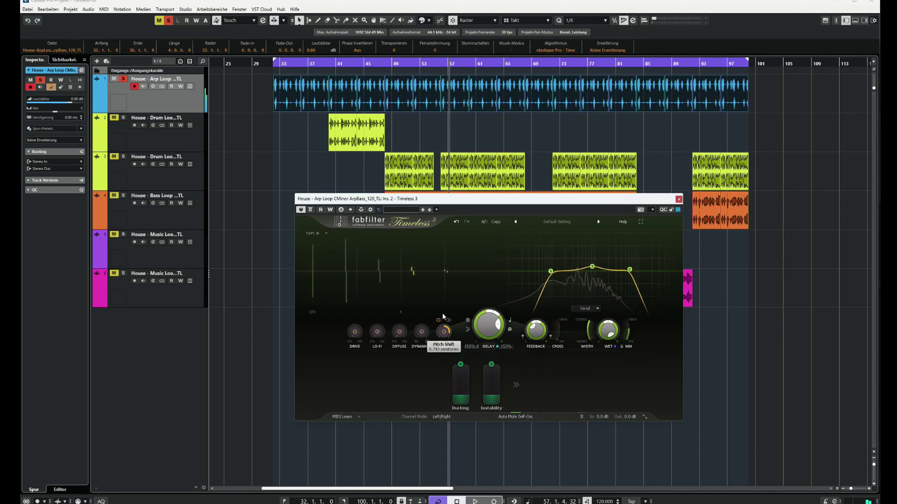
{"action": "mouse_move", "coordinate": [443, 318]}
{"action": "left_mouse_down"}
{"action": "mouse_move", "coordinate": [440, 340]}
{"action": "mouse_move", "coordinate": [449, 326]}
{"action": "left_mouse_up"}
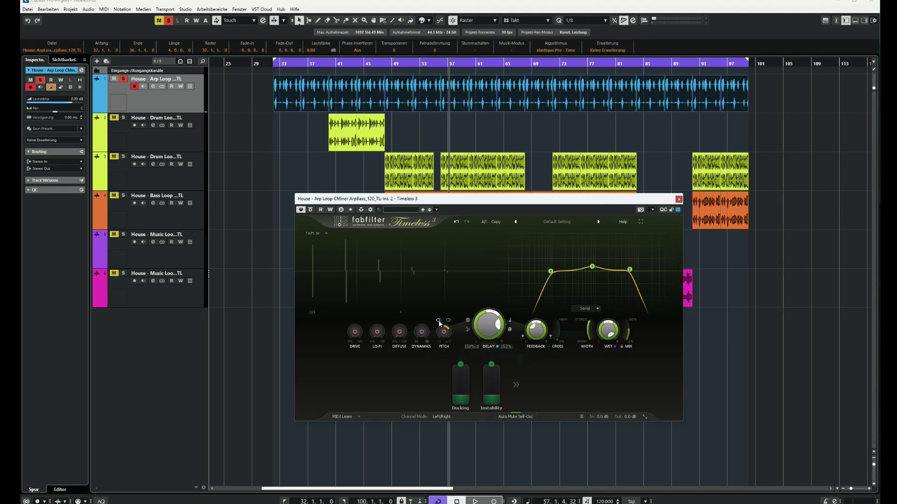
Audition the delay with its pitch shift lowered to about -6.2 semitones, stop playback and return the shift close to zero.
{"action": "mouse_move", "coordinate": [442, 329]}
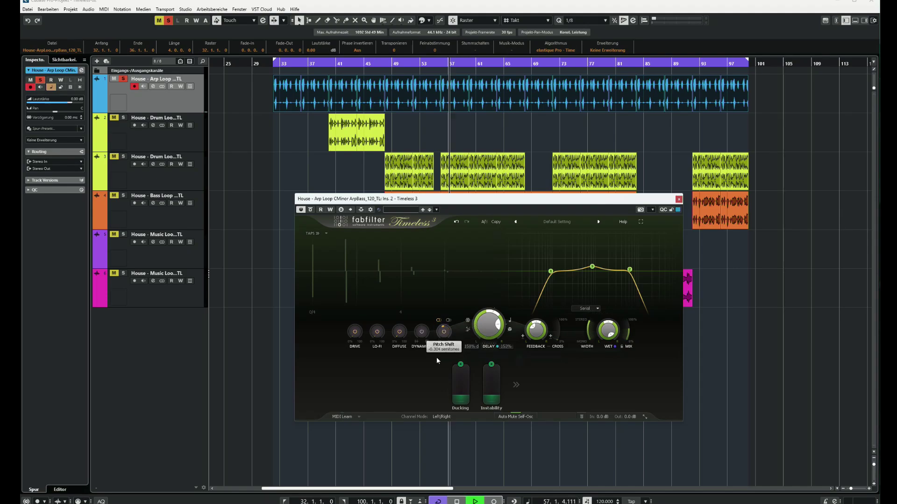
{"action": "left_click_drag", "start_coordinate": [436, 357], "coordinate": [432, 376]}
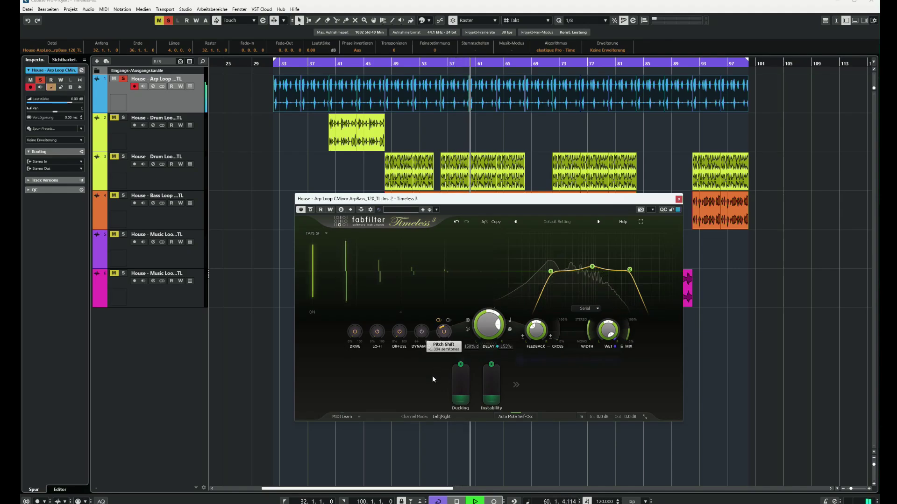
{"action": "left_click_drag", "start_coordinate": [432, 375], "coordinate": [428, 400]}
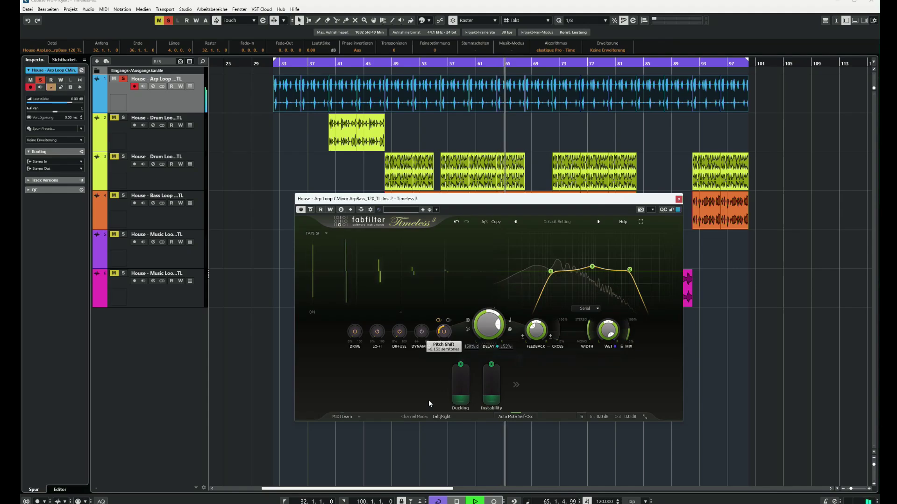
{"action": "key", "text": "space"}
{"action": "left_click_drag", "start_coordinate": [428, 400], "coordinate": [438, 354]}
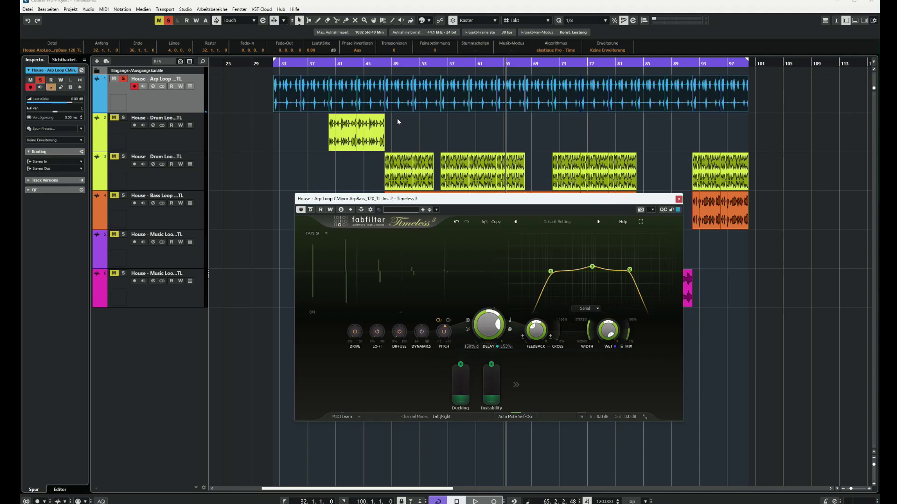
Play from bar 51 and raise the delay's Diffuse amount, first to about 30% and finally to about 97%.
{"action": "left_click", "coordinate": [404, 63]}
{"action": "key", "text": "space"}
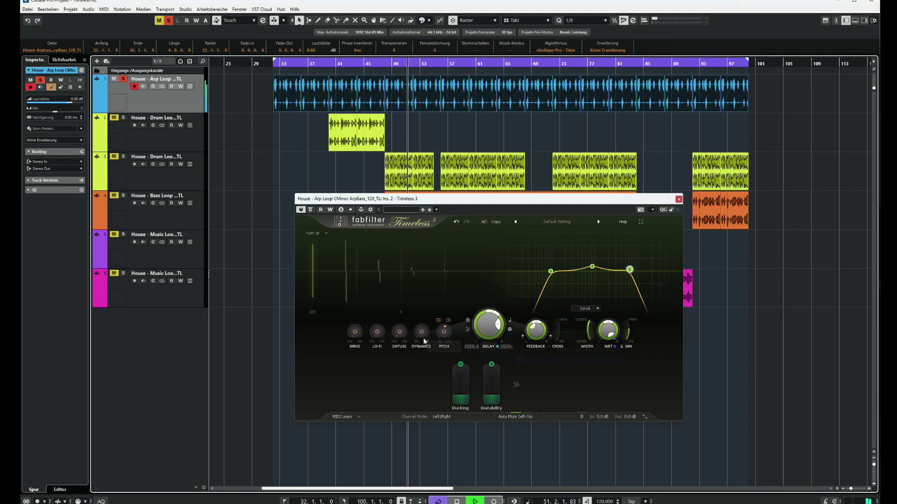
{"action": "key", "text": "space"}
{"action": "mouse_move", "coordinate": [406, 338]}
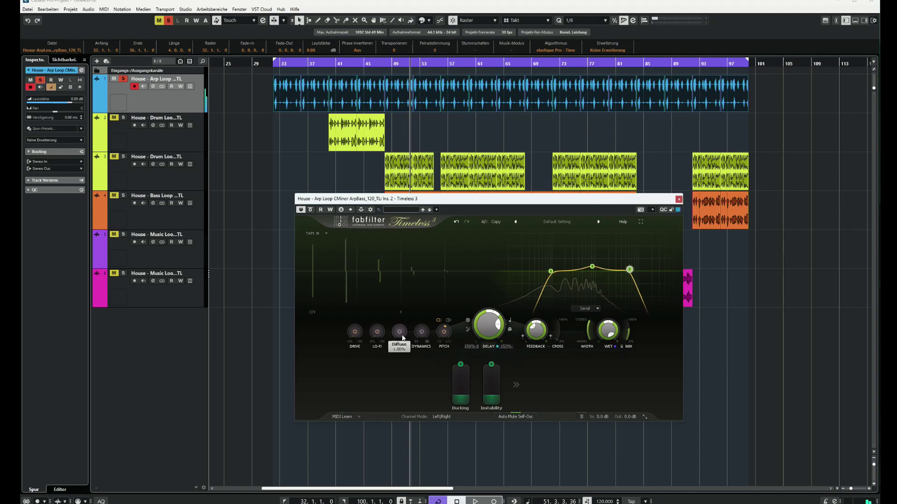
{"action": "left_click_drag", "start_coordinate": [402, 326], "coordinate": [402, 319]}
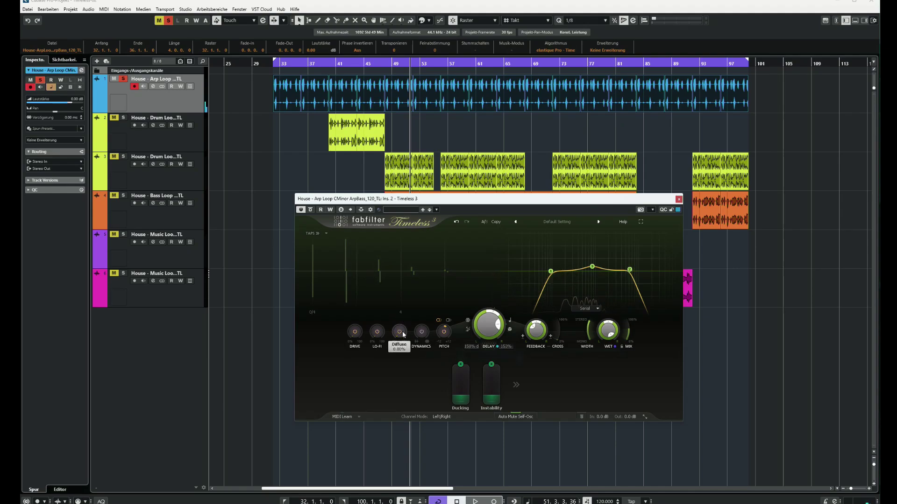
{"action": "mouse_move", "coordinate": [402, 335]}
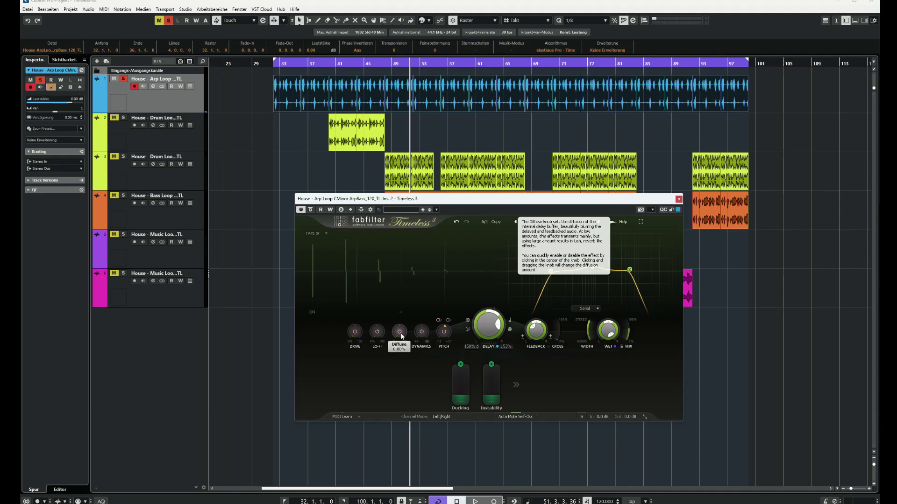
{"action": "left_click_drag", "start_coordinate": [401, 335], "coordinate": [400, 325]}
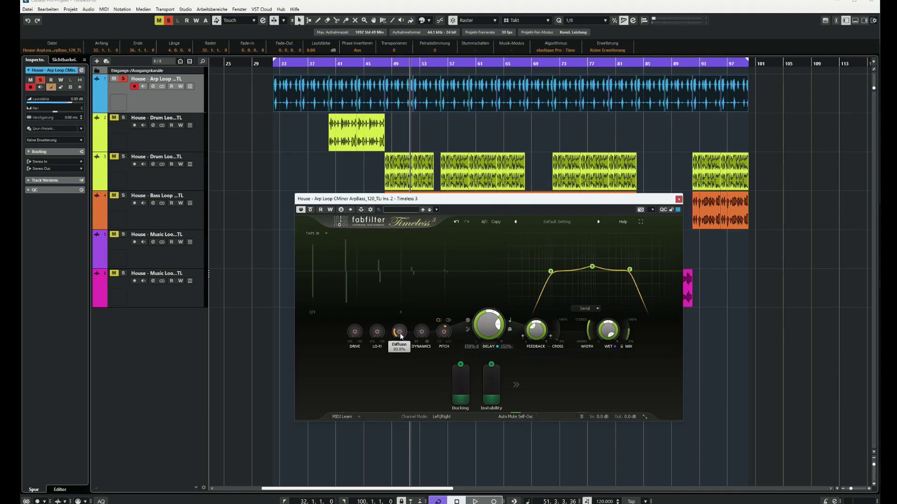
{"action": "mouse_move", "coordinate": [401, 336]}
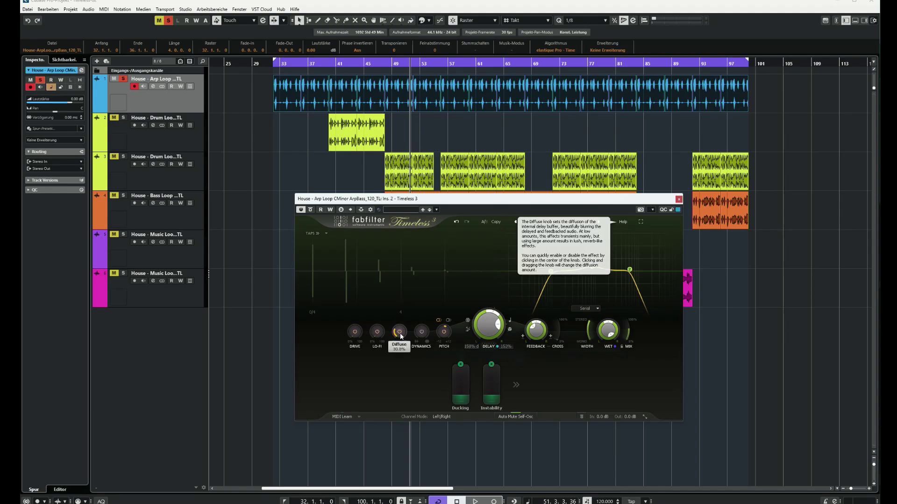
{"action": "left_click_drag", "start_coordinate": [401, 336], "coordinate": [404, 264]}
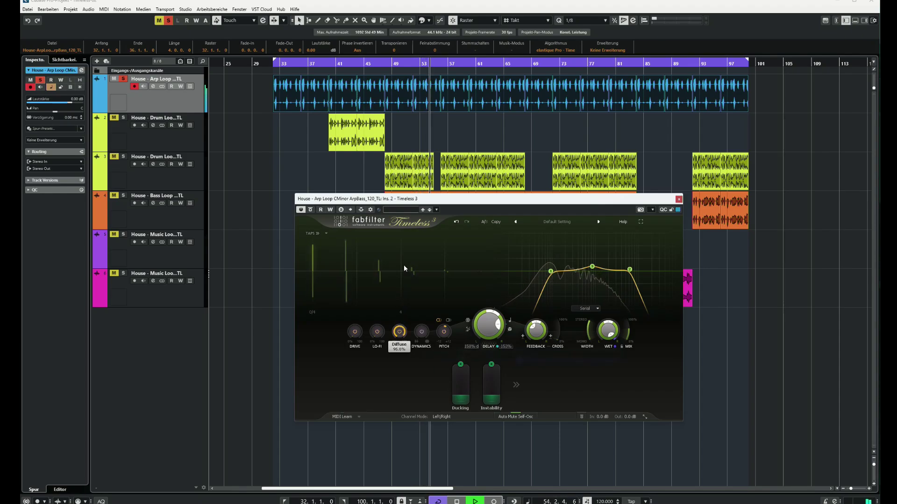
Lower the delay filter's high-cut point, set its low-cut point to about 55 Hz and raise Drive strongly.
{"action": "left_click_drag", "start_coordinate": [630, 269], "coordinate": [611, 269]}
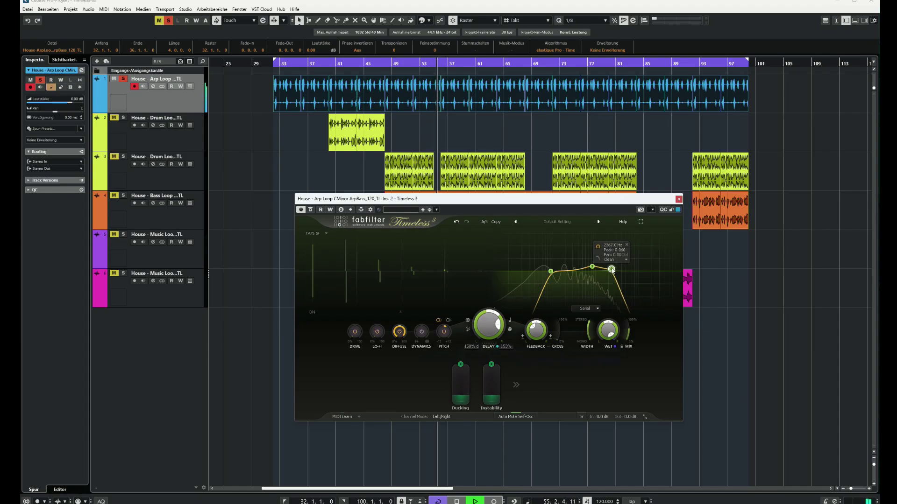
{"action": "left_click_drag", "start_coordinate": [552, 272], "coordinate": [595, 271]}
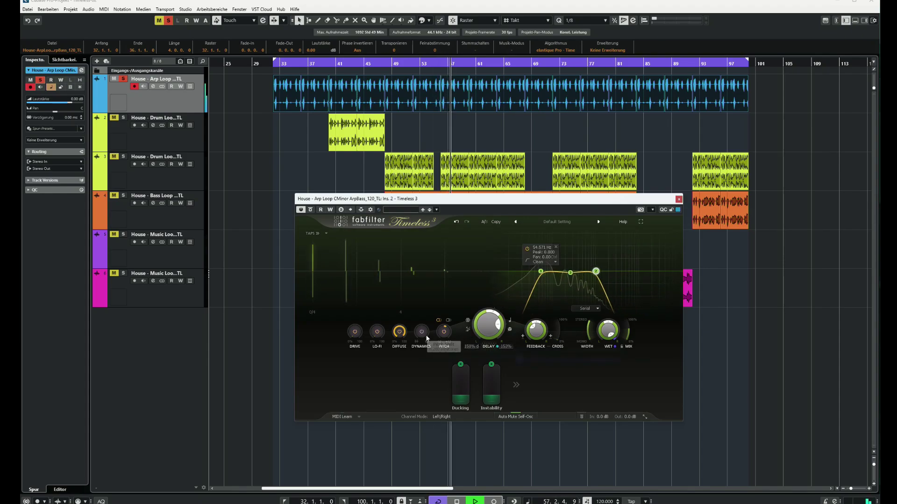
{"action": "left_click", "coordinate": [354, 331]}
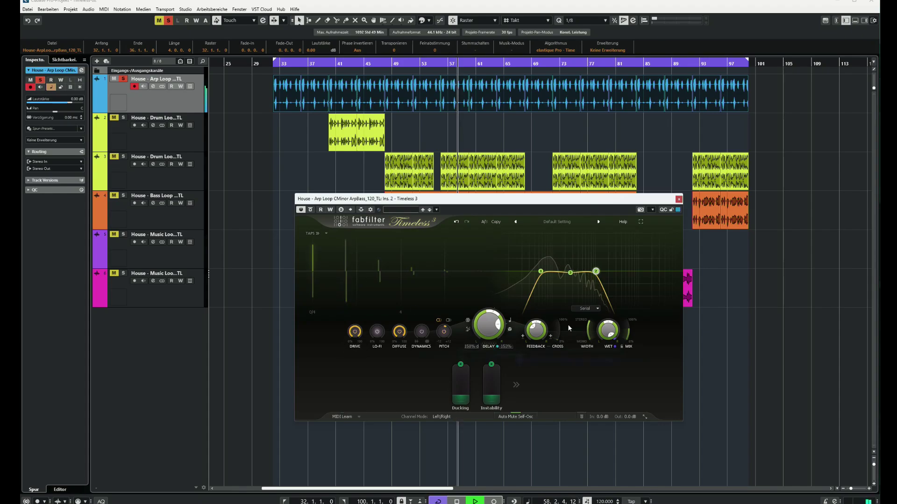
{"action": "mouse_move", "coordinate": [628, 336]}
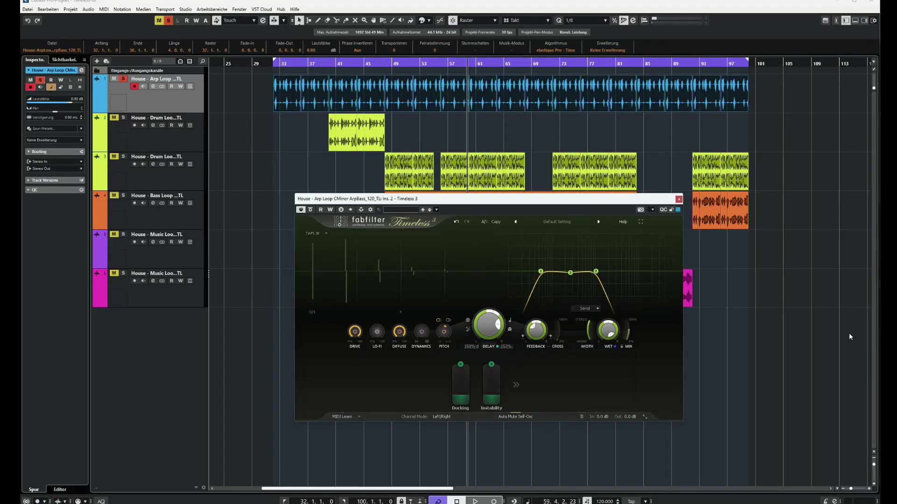
Restart playback from an earlier bar and reset the delay's Drive and Diffuse amounts.
{"action": "left_click", "coordinate": [419, 64]}
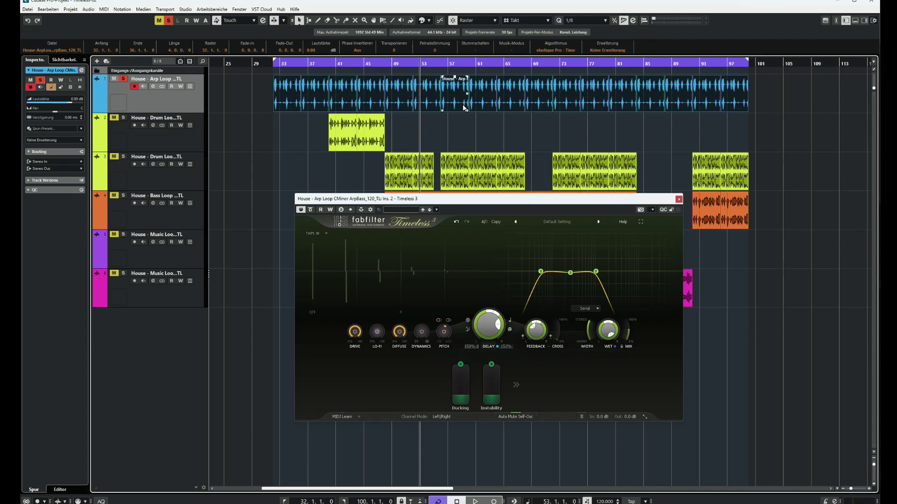
{"action": "left_click", "coordinate": [395, 64]}
{"action": "key", "text": "space"}
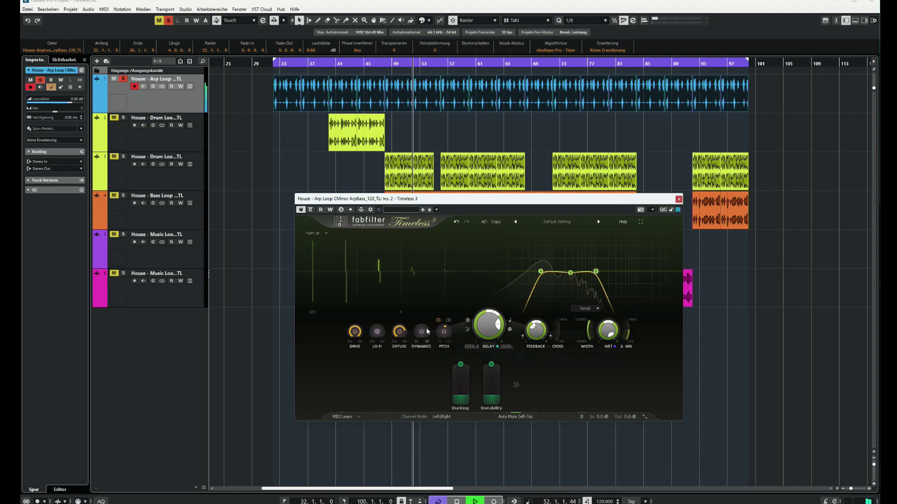
{"action": "double_click", "coordinate": [354, 333]}
{"action": "double_click", "coordinate": [399, 332]}
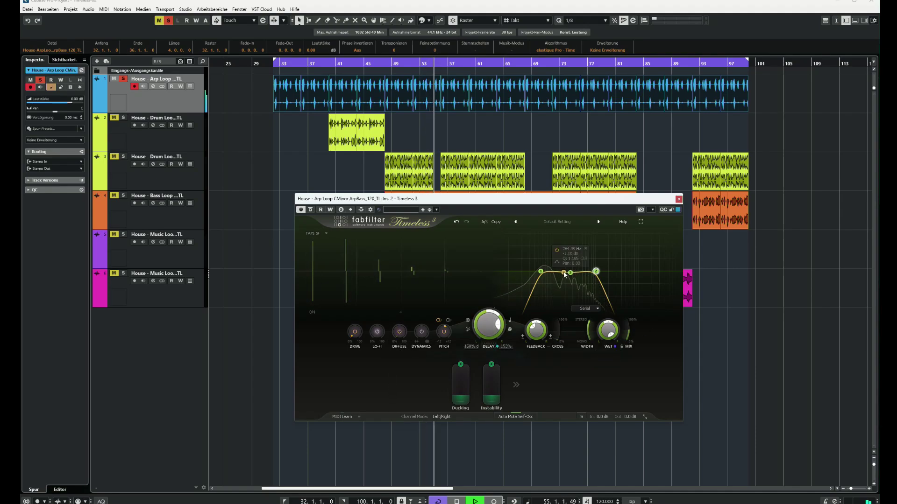
Raise the delay's Lo-Fi amount strongly and reshape its filter with a higher high-cut point and a low-cut point near 89 Hz.
{"action": "left_click_drag", "start_coordinate": [570, 273], "coordinate": [608, 271]}
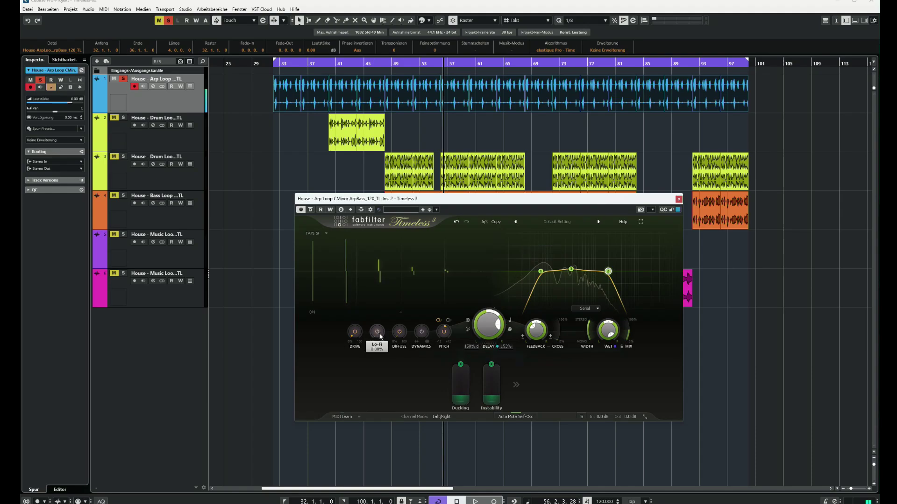
{"action": "left_click_drag", "start_coordinate": [378, 313], "coordinate": [383, 256]}
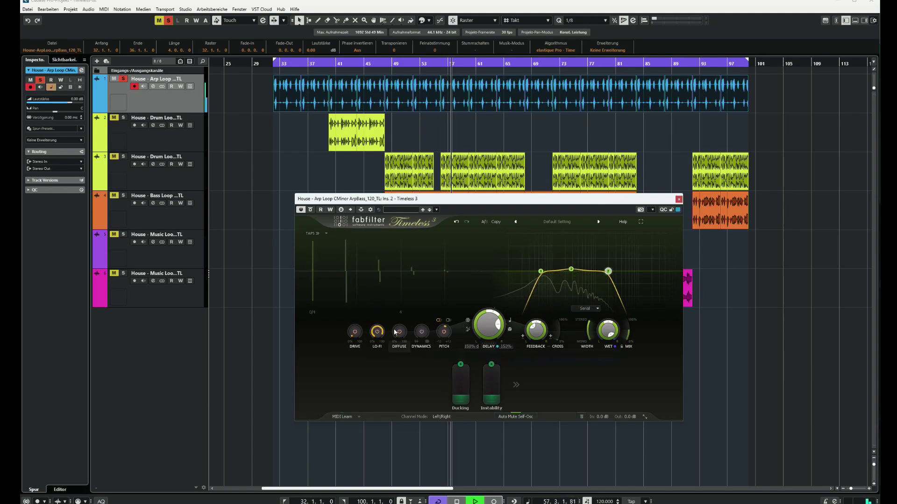
{"action": "left_click_drag", "start_coordinate": [607, 271], "coordinate": [629, 270]}
{"action": "mouse_move", "coordinate": [575, 271]}
{"action": "left_mouse_down"}
{"action": "mouse_move", "coordinate": [505, 270]}
{"action": "mouse_move", "coordinate": [580, 272]}
{"action": "left_mouse_up"}
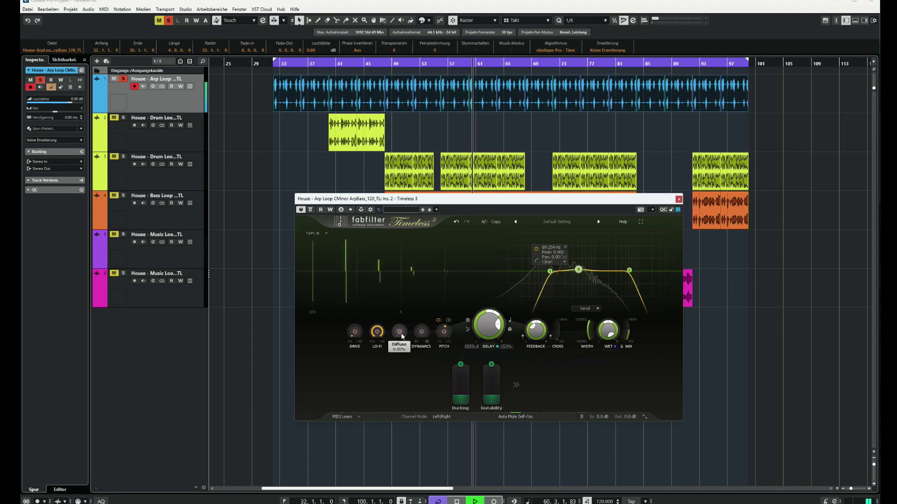
Audition Diffuse at about 73%, reduce it to a small amount and unsolo the Arp Loop track.
{"action": "left_click_drag", "start_coordinate": [398, 335], "coordinate": [404, 277]}
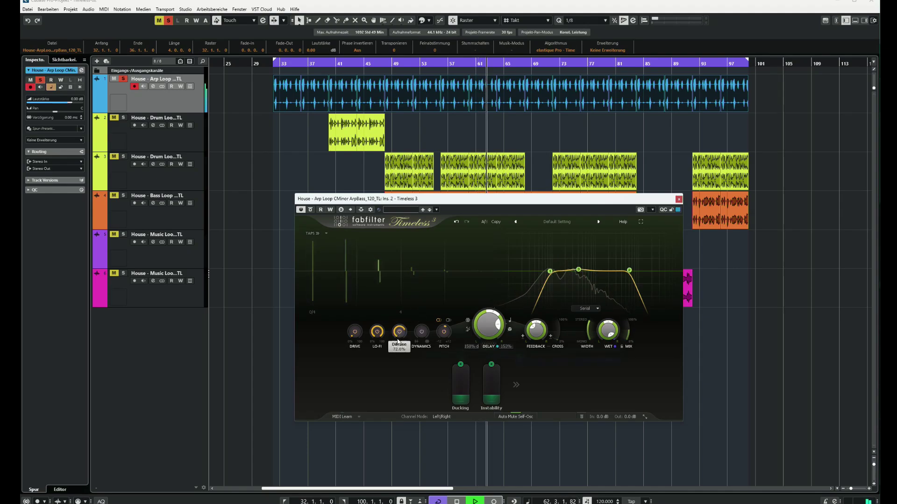
{"action": "left_click_drag", "start_coordinate": [392, 351], "coordinate": [386, 367]}
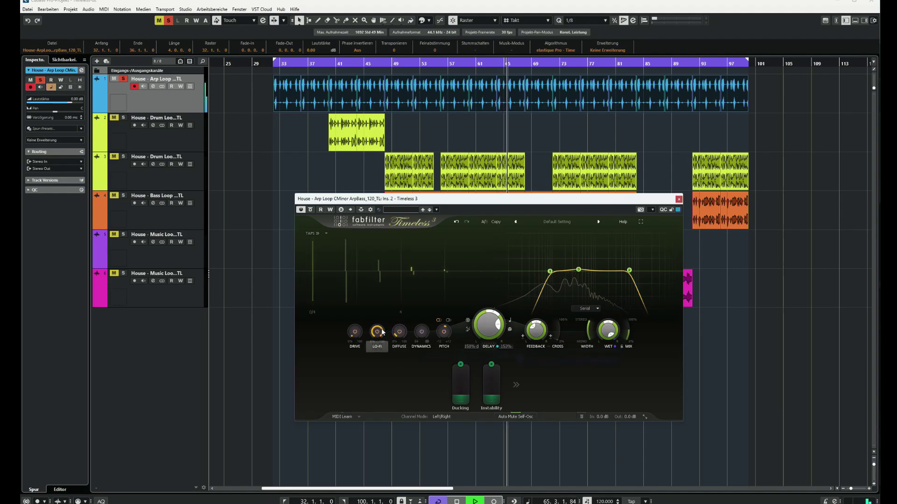
{"action": "left_click", "coordinate": [123, 79]}
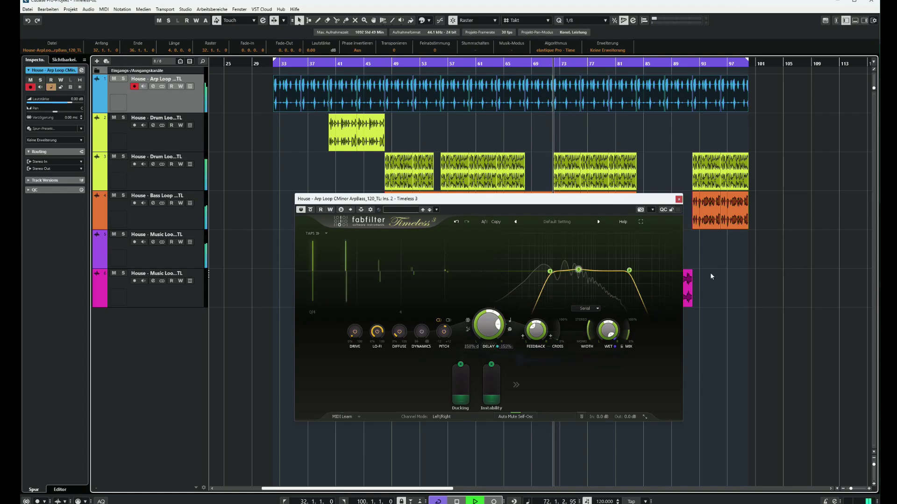
Lower the delay's high-cut point to about 3.6 kHz and its mix to about 42%, and close the plugin window.
{"action": "left_click_drag", "start_coordinate": [629, 337], "coordinate": [629, 338]}
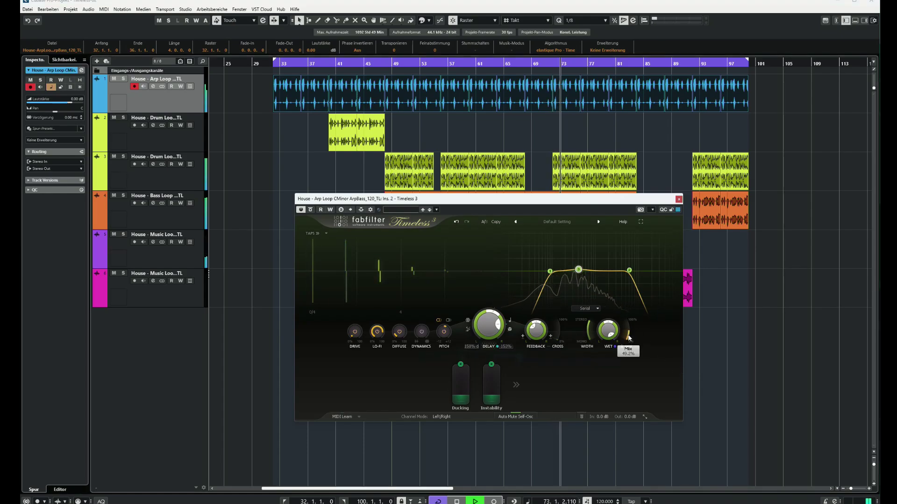
{"action": "left_click_drag", "start_coordinate": [629, 271], "coordinate": [620, 271]}
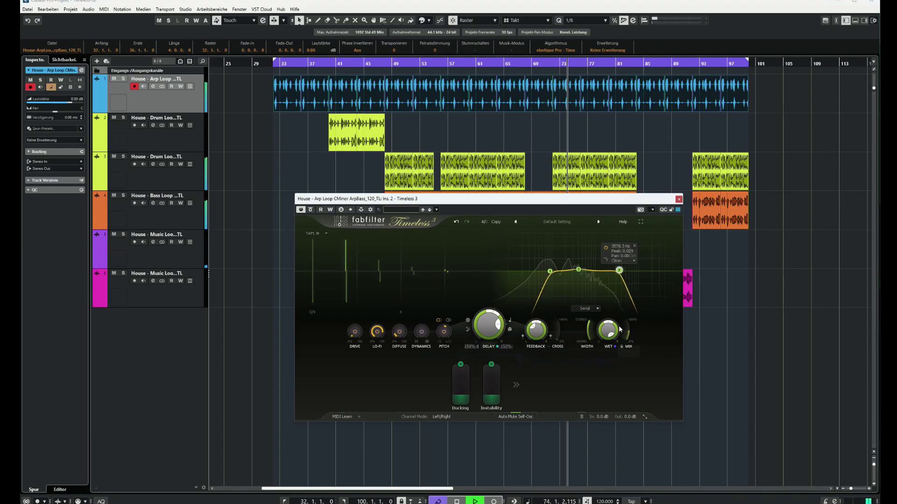
{"action": "left_click_drag", "start_coordinate": [629, 337], "coordinate": [624, 336]}
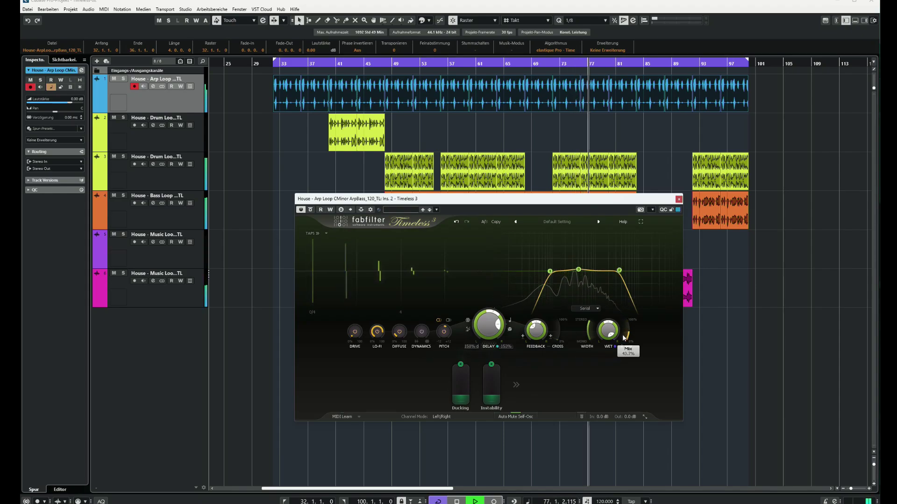
{"action": "left_click", "coordinate": [679, 200]}
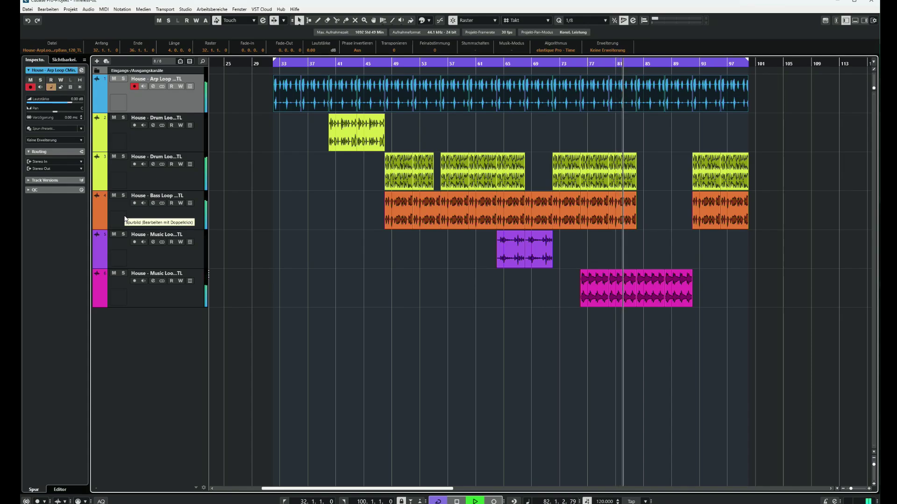
Stop playback, solo the Bass Loop track and place the playhead at bar 48, where its first section starts.
{"action": "key", "text": "space"}
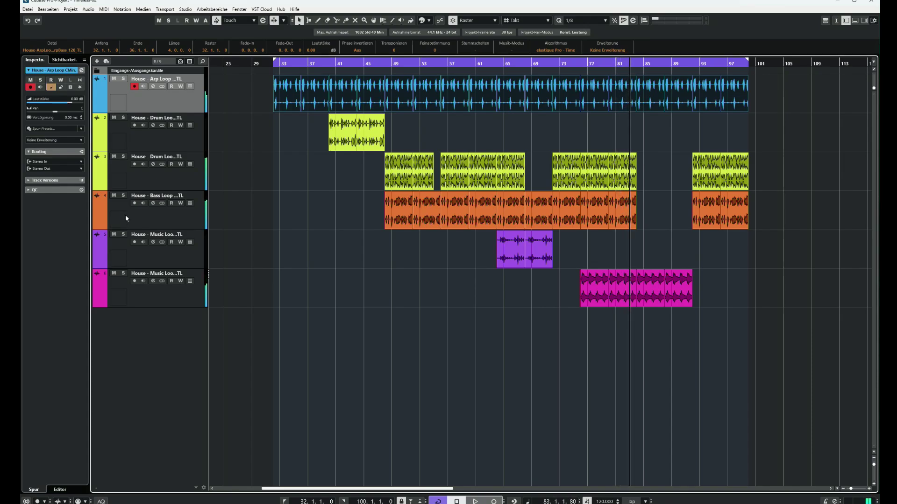
{"action": "left_click", "coordinate": [125, 214]}
{"action": "left_click", "coordinate": [123, 195]}
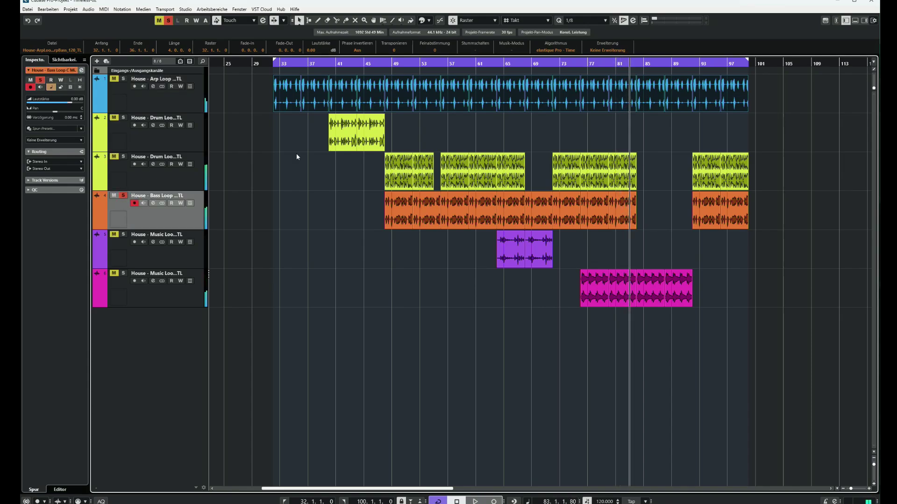
{"action": "left_click", "coordinate": [390, 64]}
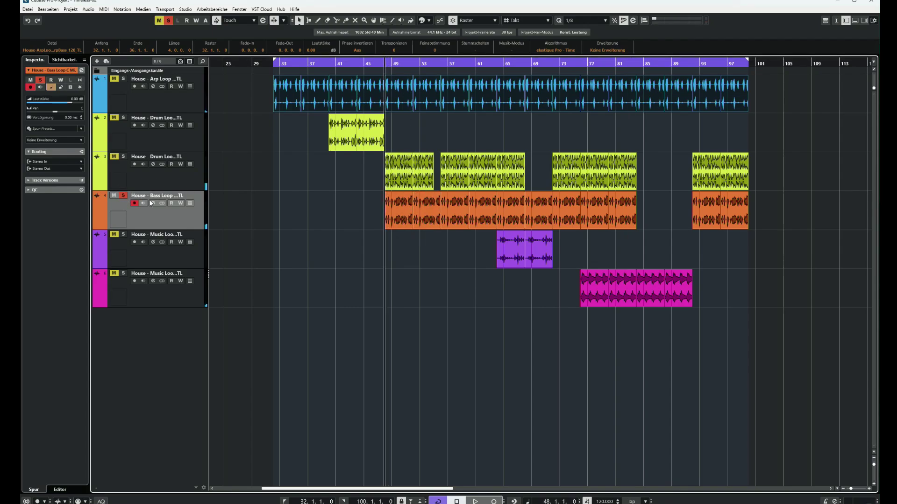
Open the Timeless 3 insert on the Bass Loop channel, close the channel settings and reposition the plugin window during playback.
{"action": "left_click", "coordinate": [80, 71]}
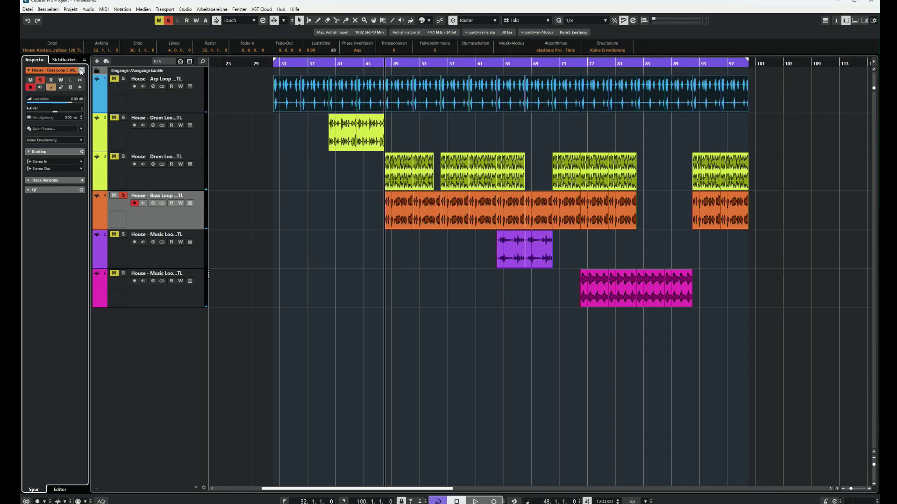
{"action": "left_click", "coordinate": [511, 199]}
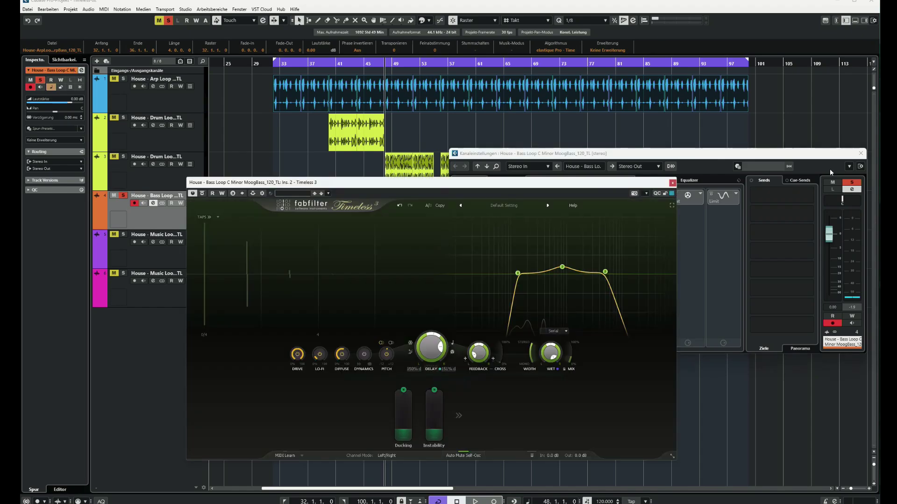
{"action": "left_click", "coordinate": [861, 154]}
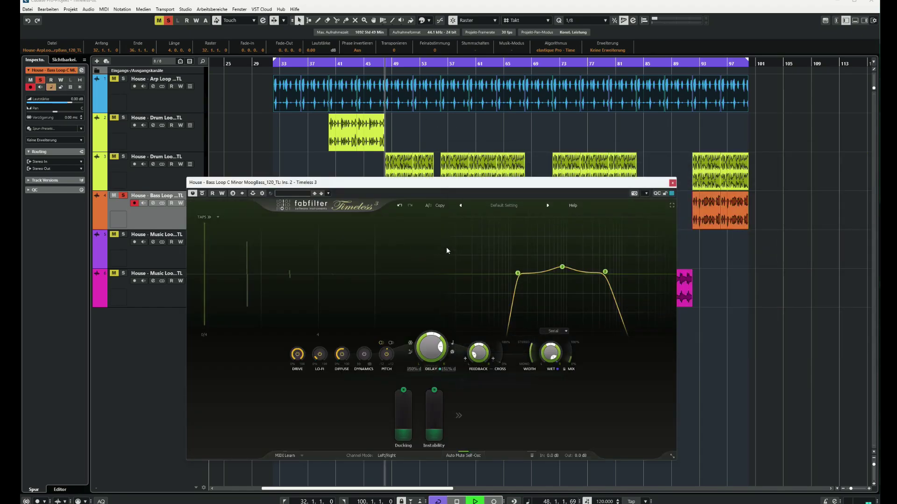
{"action": "left_click_drag", "start_coordinate": [477, 187], "coordinate": [541, 171]}
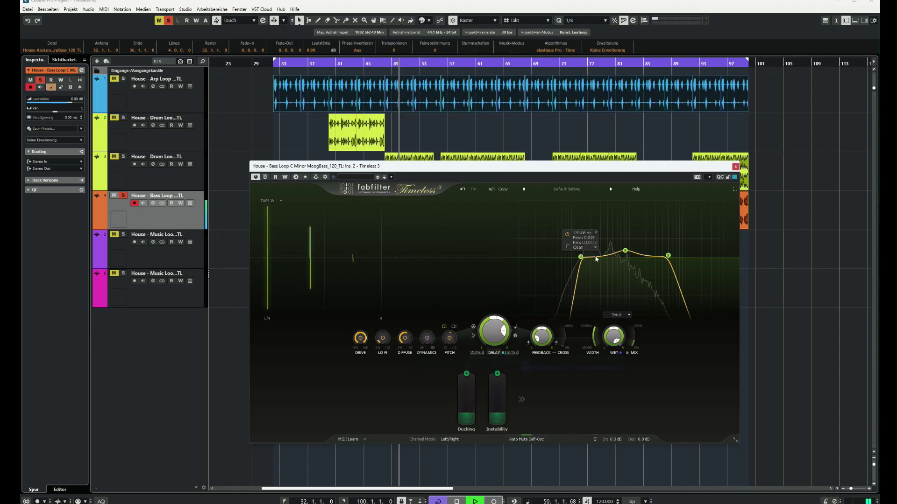
Lower the bass delay's high-cut point slightly and narrow its stereo width to about 29%.
{"action": "left_click_drag", "start_coordinate": [668, 257], "coordinate": [666, 256]}
{"action": "mouse_move", "coordinate": [634, 346]}
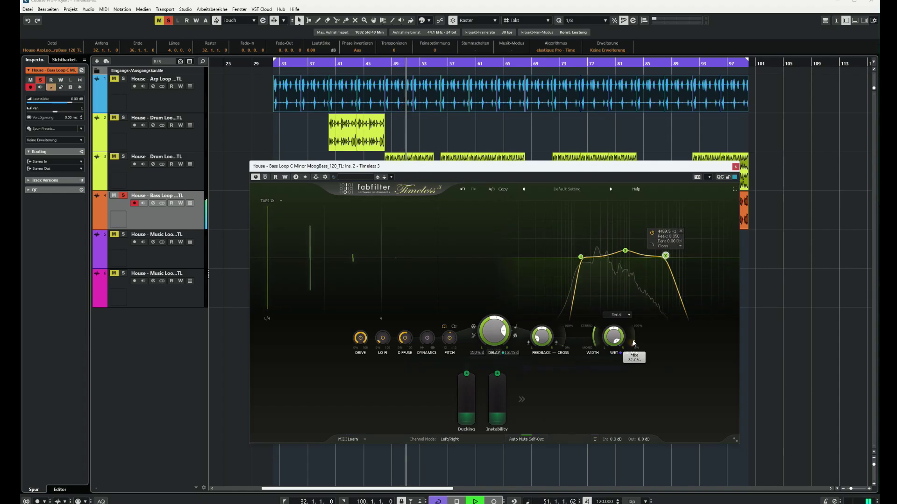
{"action": "mouse_move", "coordinate": [592, 361]}
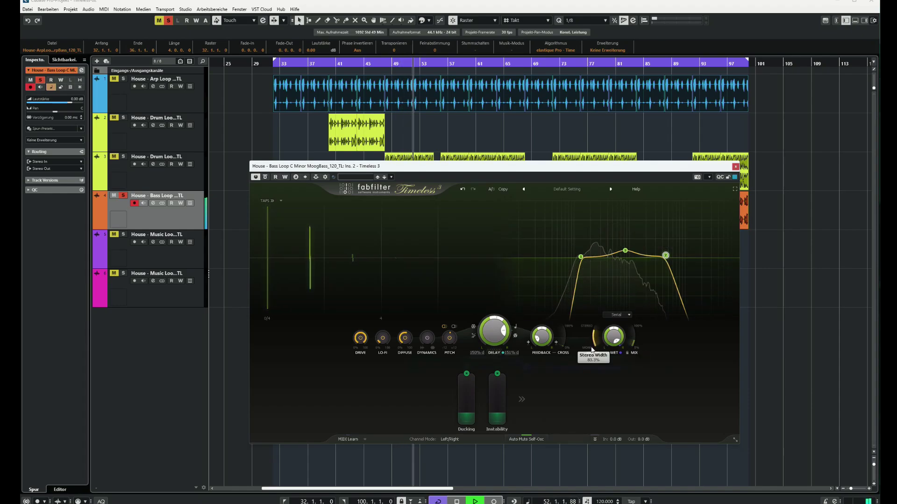
{"action": "left_click_drag", "start_coordinate": [590, 359], "coordinate": [589, 381]}
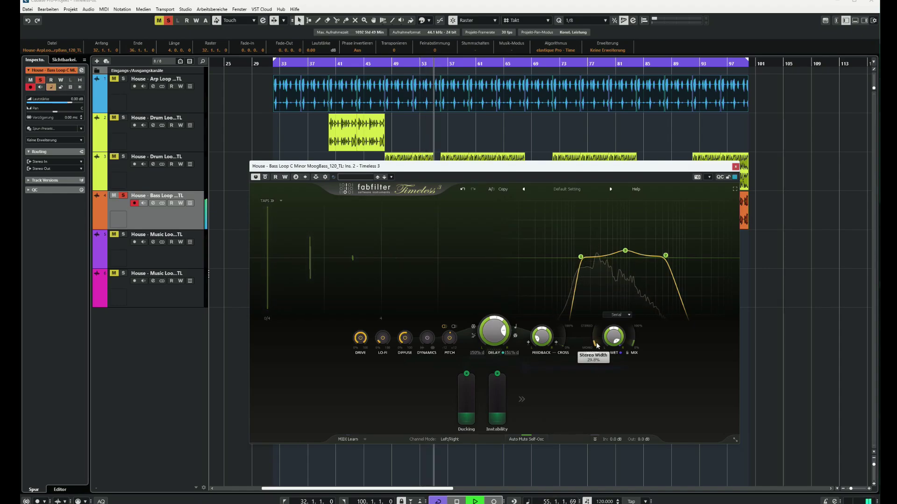
Reduce the bass delay's Diffuse amount moderately and close the plugin window.
{"action": "mouse_move", "coordinate": [404, 327]}
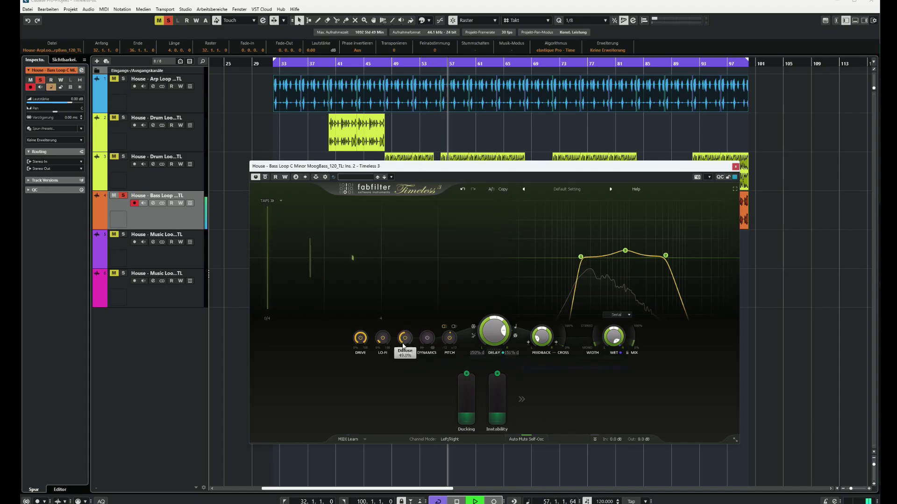
{"action": "left_click_drag", "start_coordinate": [404, 327], "coordinate": [402, 354]}
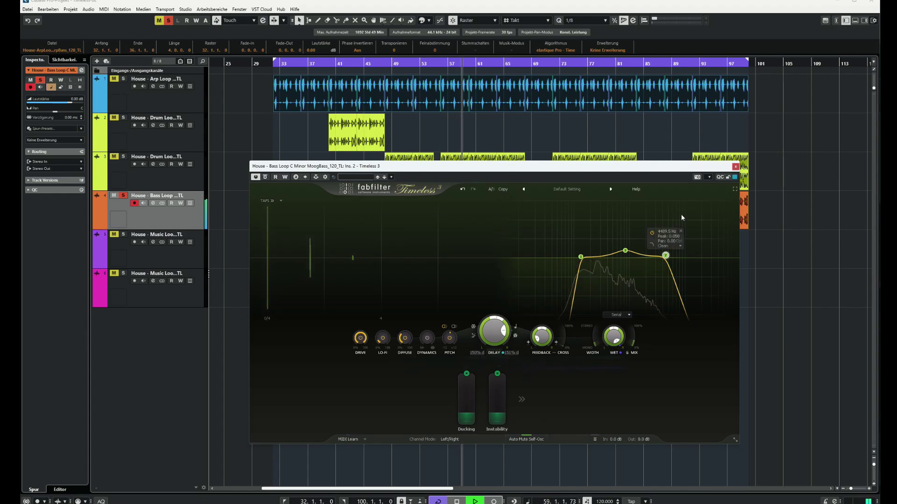
{"action": "left_click", "coordinate": [735, 167]}
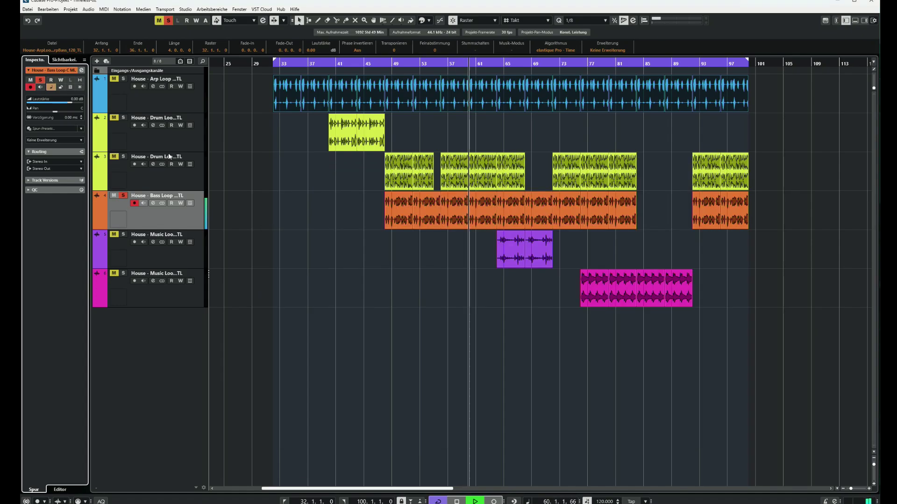
Audition the bass together with the track 3 Drum Loop, and clear all solos to hear the full arrangement.
{"action": "left_click", "coordinate": [123, 157]}
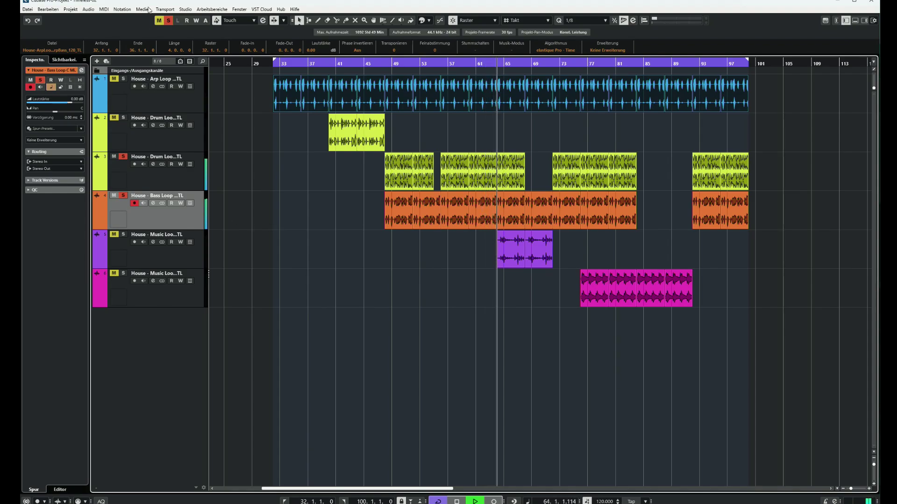
{"action": "left_click", "coordinate": [168, 20]}
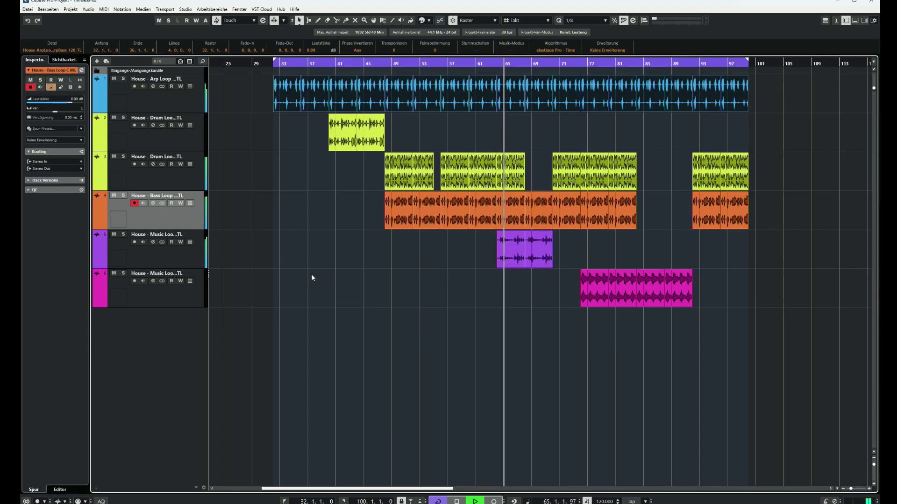
{"action": "left_click", "coordinate": [195, 253]}
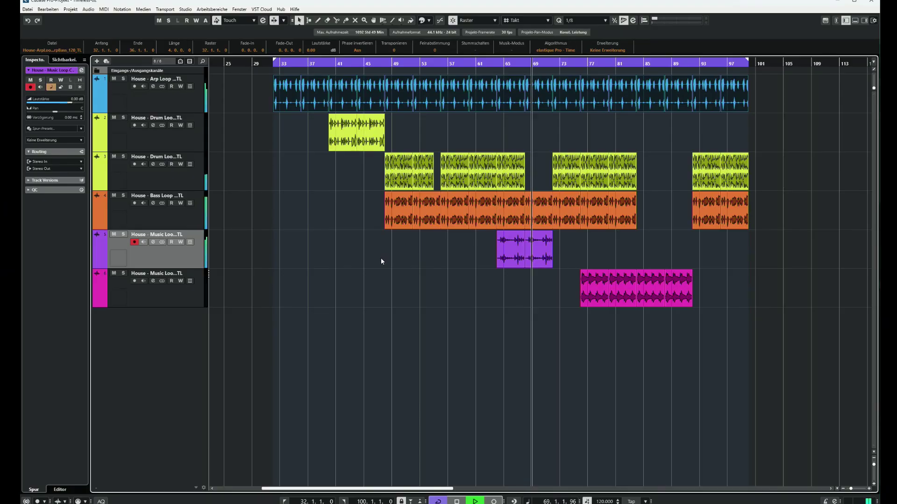
{"action": "left_click", "coordinate": [426, 214]}
{"action": "left_click", "coordinate": [639, 104]}
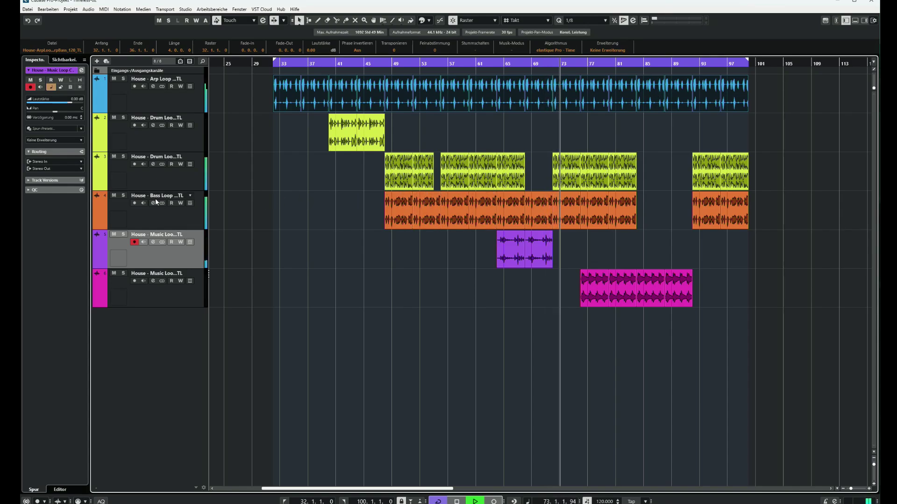
Audition the Bass Loop and Arp Loop tracks together by soloing both during playback.
{"action": "left_click", "coordinate": [116, 210]}
{"action": "left_click", "coordinate": [123, 196]}
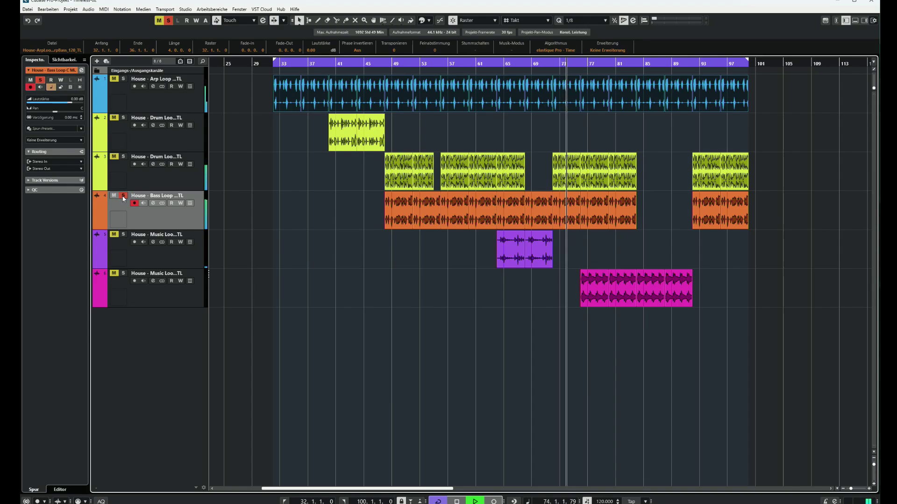
{"action": "left_click", "coordinate": [123, 79]}
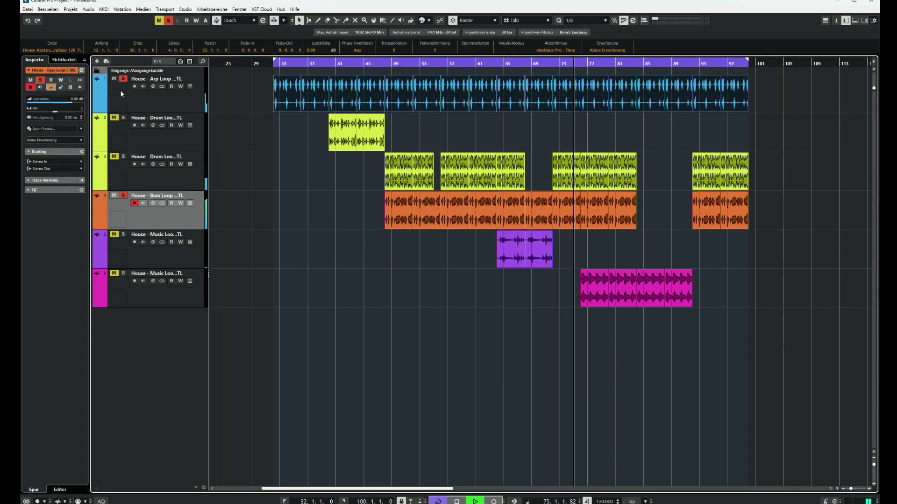
{"action": "left_click", "coordinate": [120, 93]}
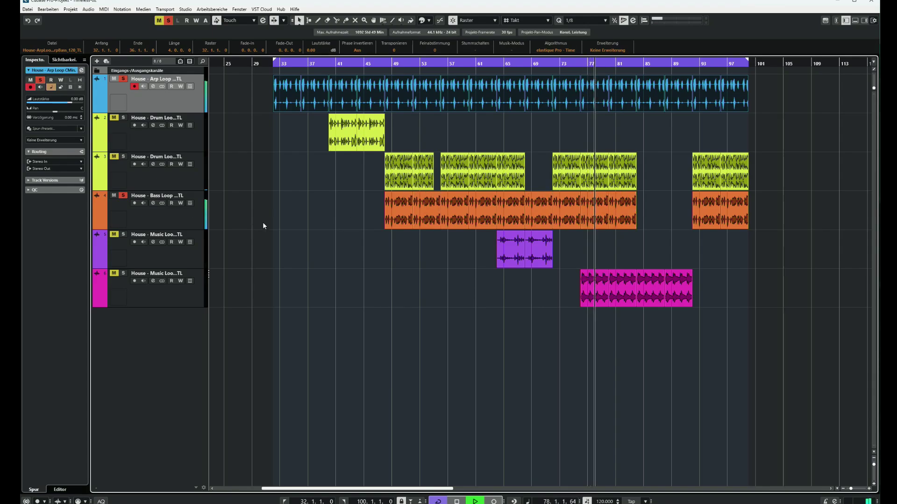
Stop to check the MixConsole, close it and restart playback of the soloed Arp and Bass Loops from bar 76.
{"action": "key", "text": "space"}
{"action": "key", "text": "F3"}
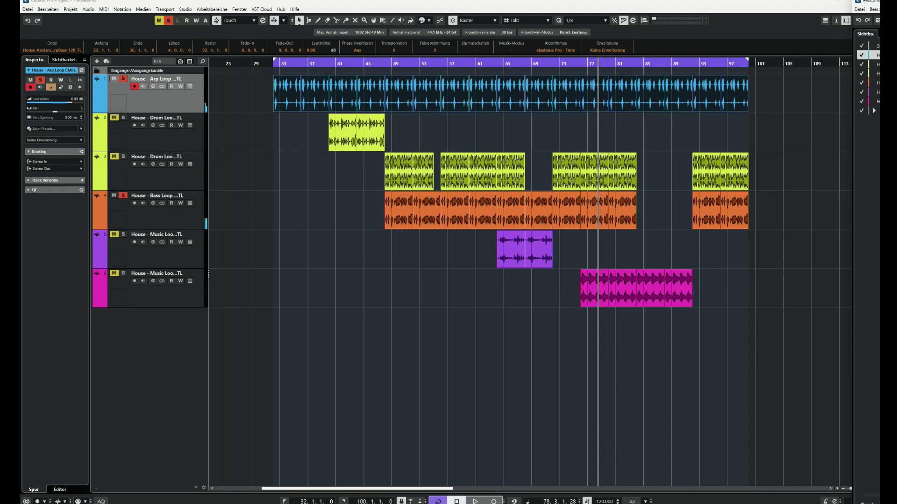
{"action": "key", "text": "F3"}
{"action": "left_click", "coordinate": [573, 67]}
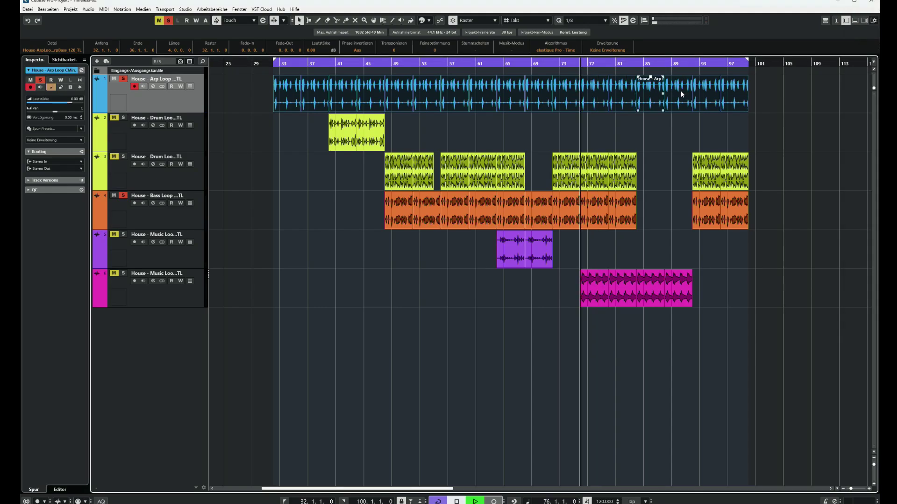
{"action": "key", "text": "space"}
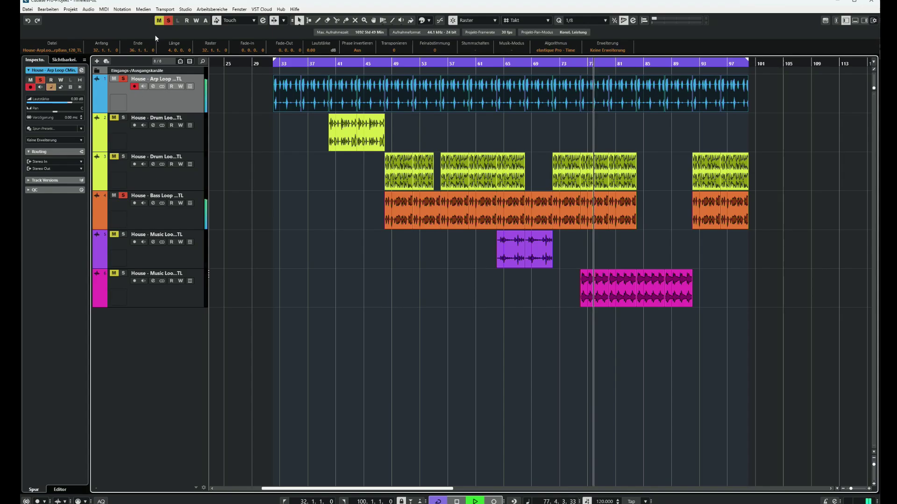
Clear all solos to compare with the full mix, solo the Bass and Arp Loops again and check the MixConsole.
{"action": "left_click", "coordinate": [169, 21]}
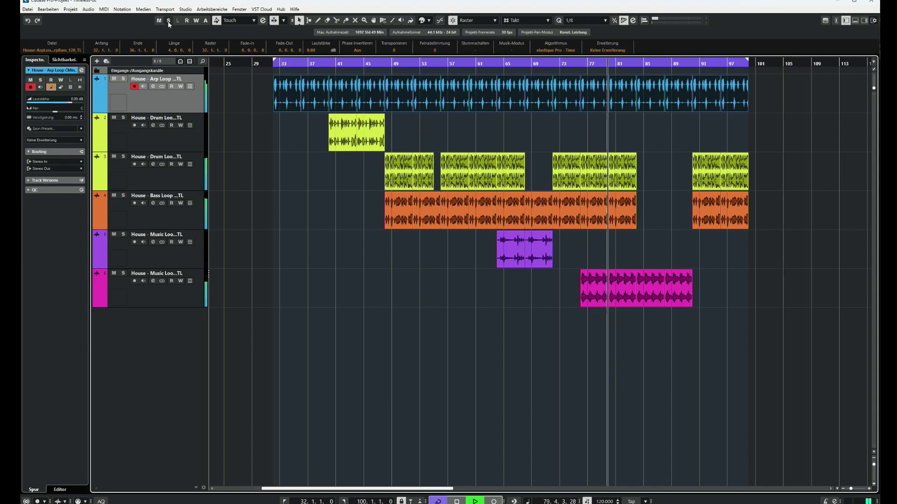
{"action": "left_click", "coordinate": [123, 196]}
{"action": "left_click", "coordinate": [123, 79]}
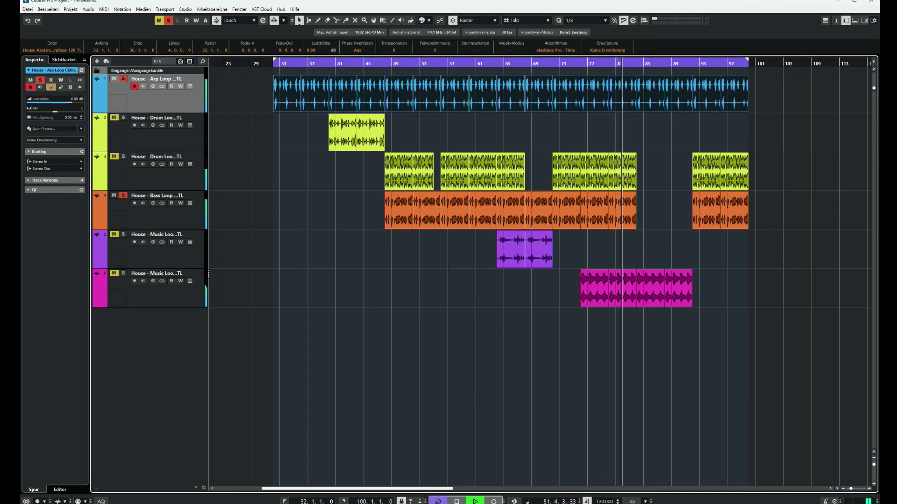
{"action": "key", "text": "F3"}
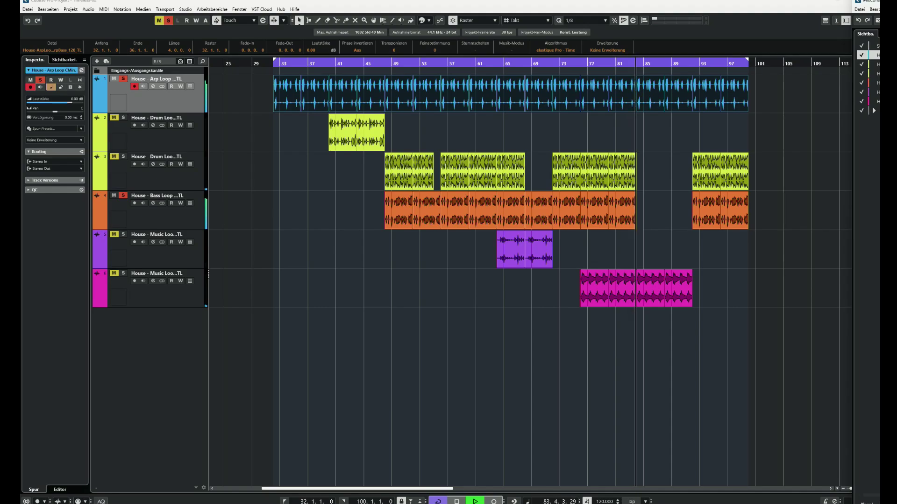
{"action": "key", "text": "F3"}
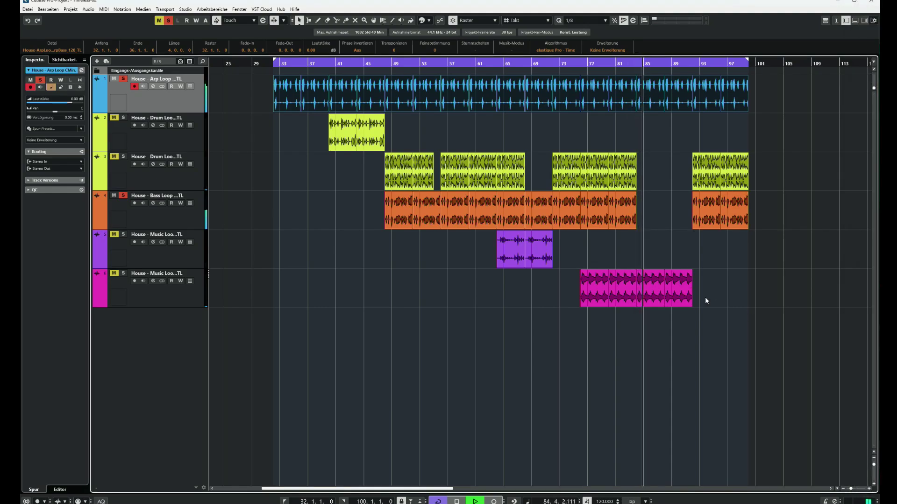
Continue playback from bar 92, solo the track 3 Drum Loop alongside the Arp and Bass Loops, and stop near the end.
{"action": "left_click", "coordinate": [695, 63]}
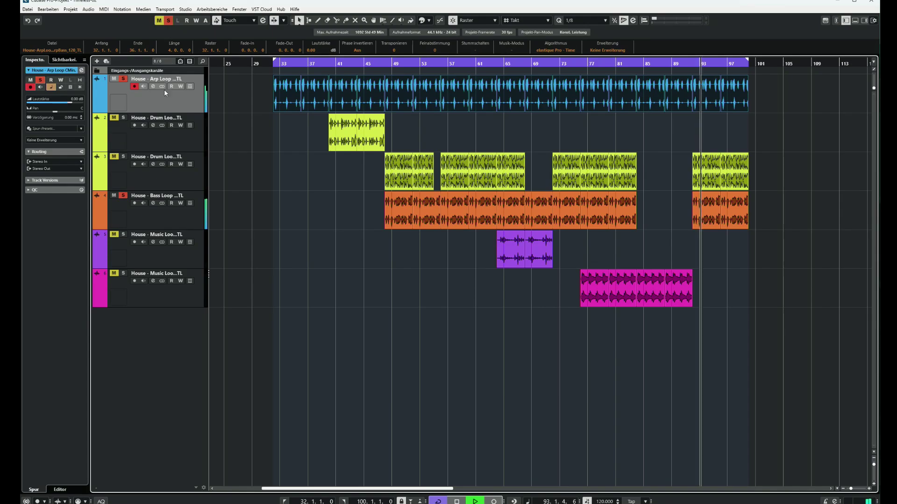
{"action": "left_click", "coordinate": [123, 156]}
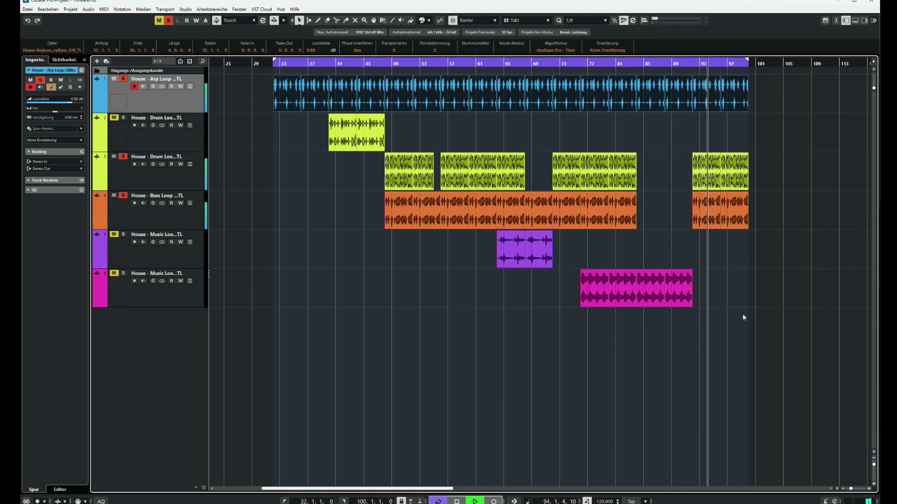
{"action": "left_click", "coordinate": [758, 270]}
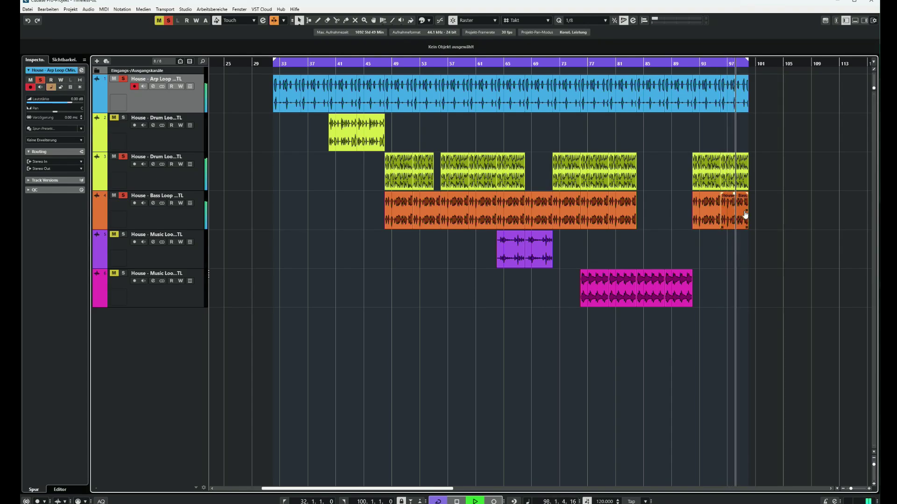
{"action": "key", "text": "space"}
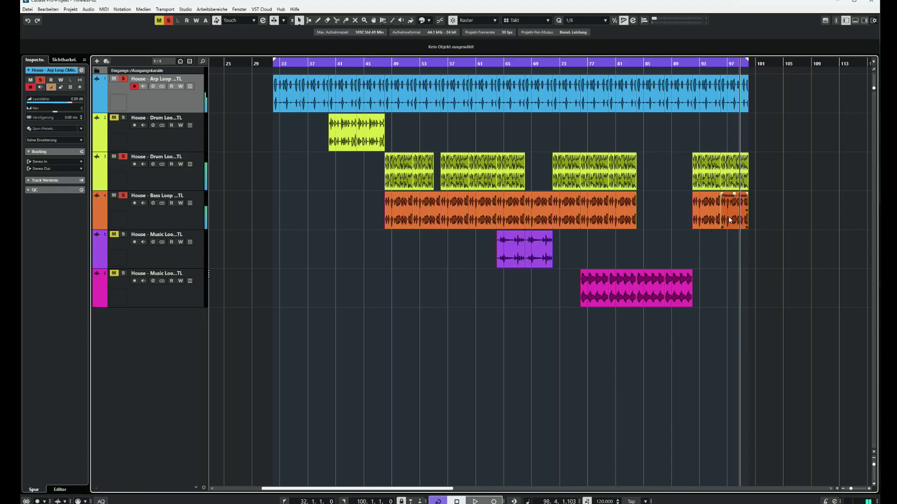